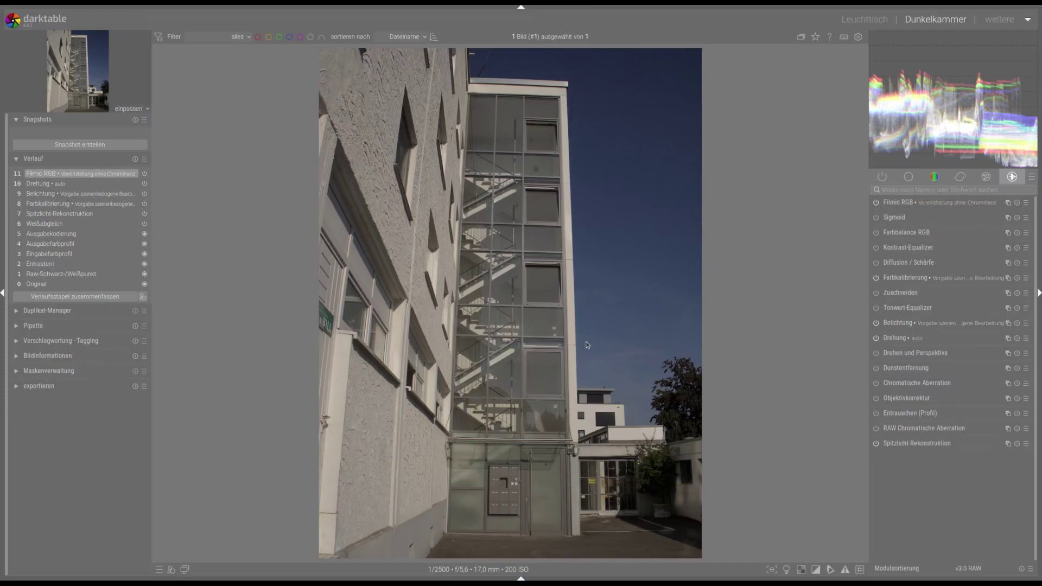
Step: Enable lens correction, profiled denoising and chromatic aberration correction
left_click(875, 398)
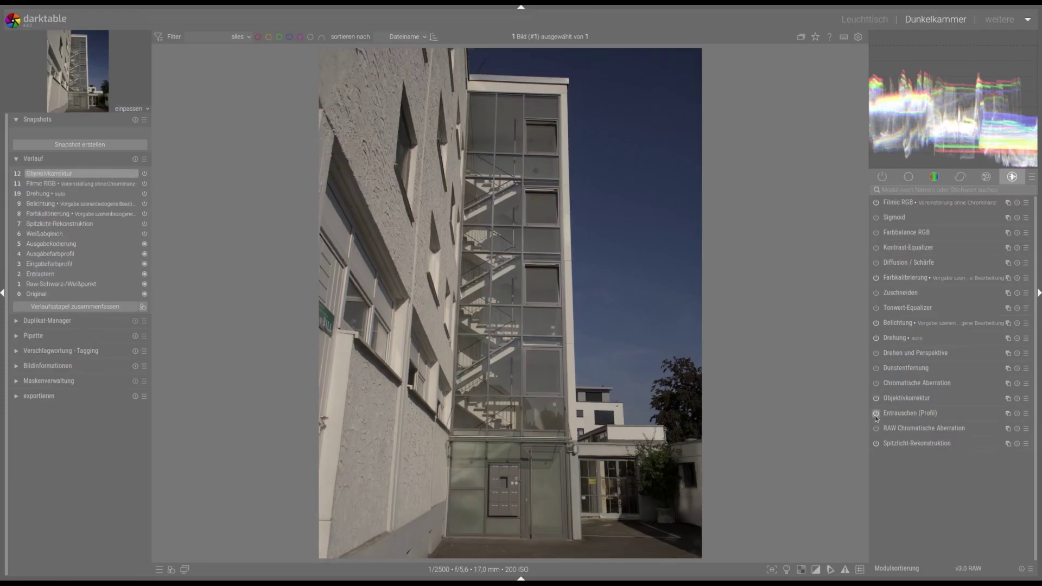
left_click(876, 414)
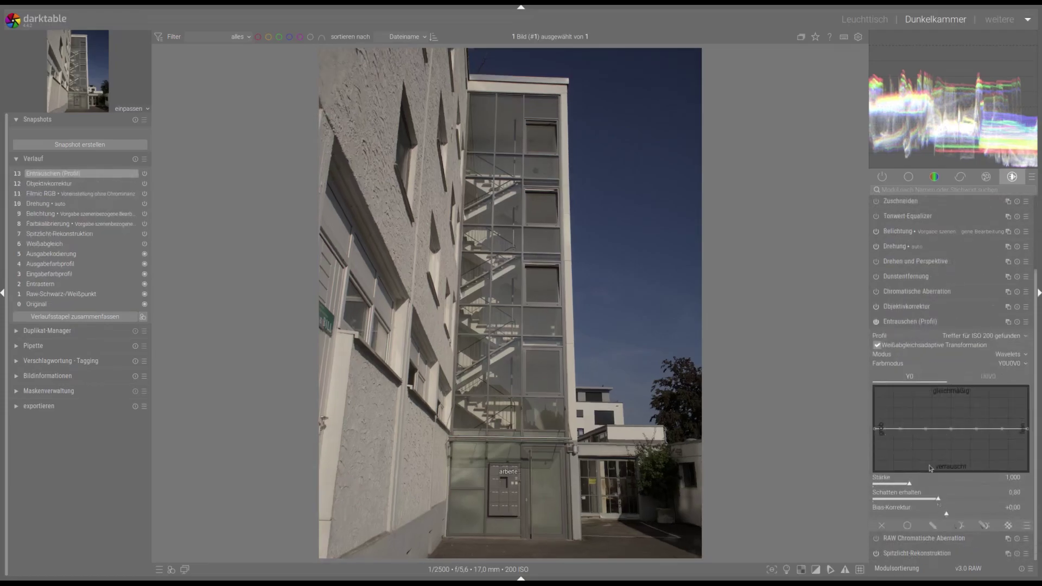
left_click(899, 322)
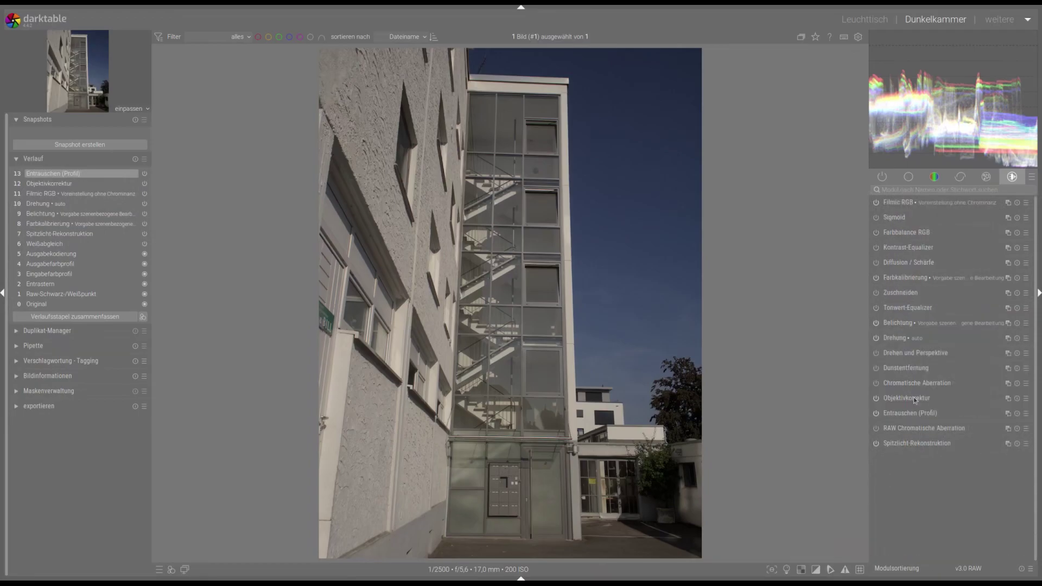
left_click(876, 383)
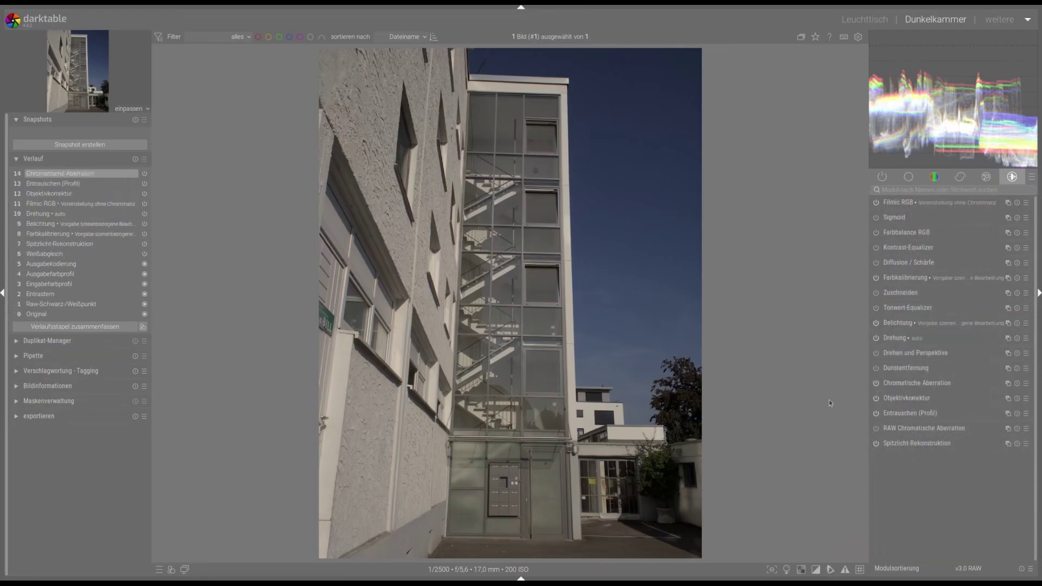
left_click(915, 354)
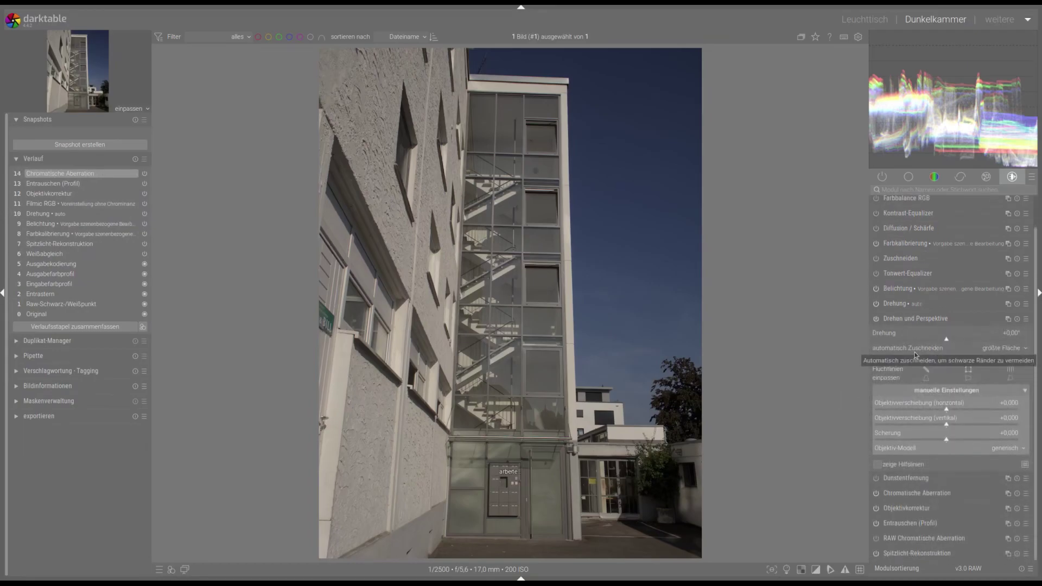
Step: Auto-detect structure lines and apply a vertical perspective fit to straighten the tower
left_click(1010, 369)
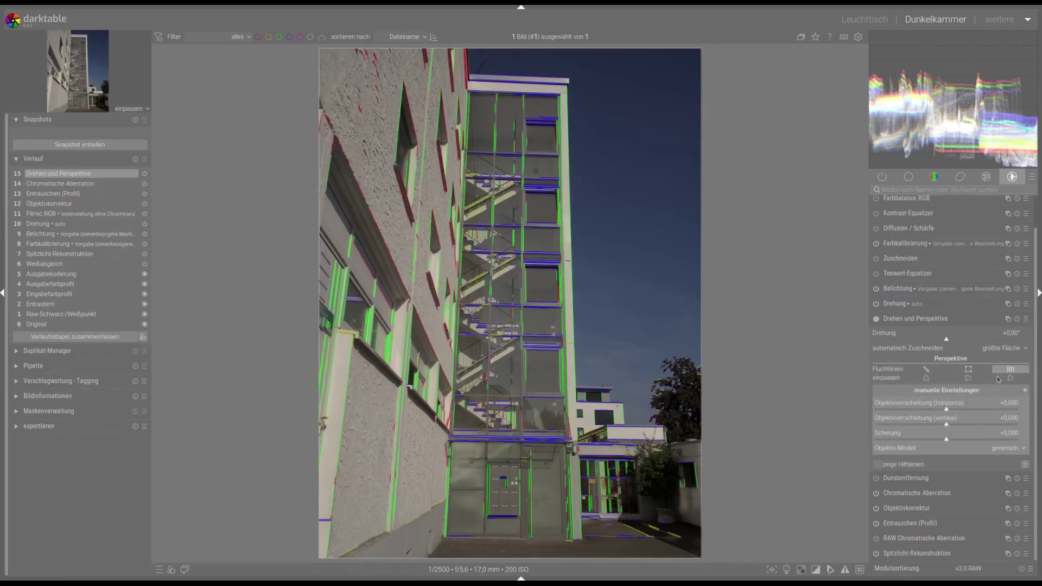
left_click(1010, 379)
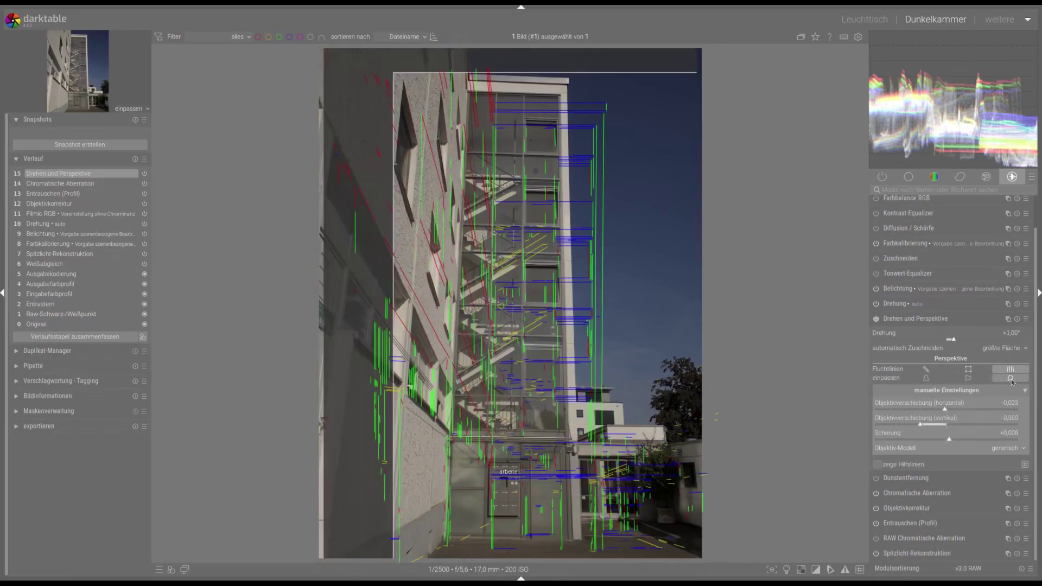
left_click(918, 321)
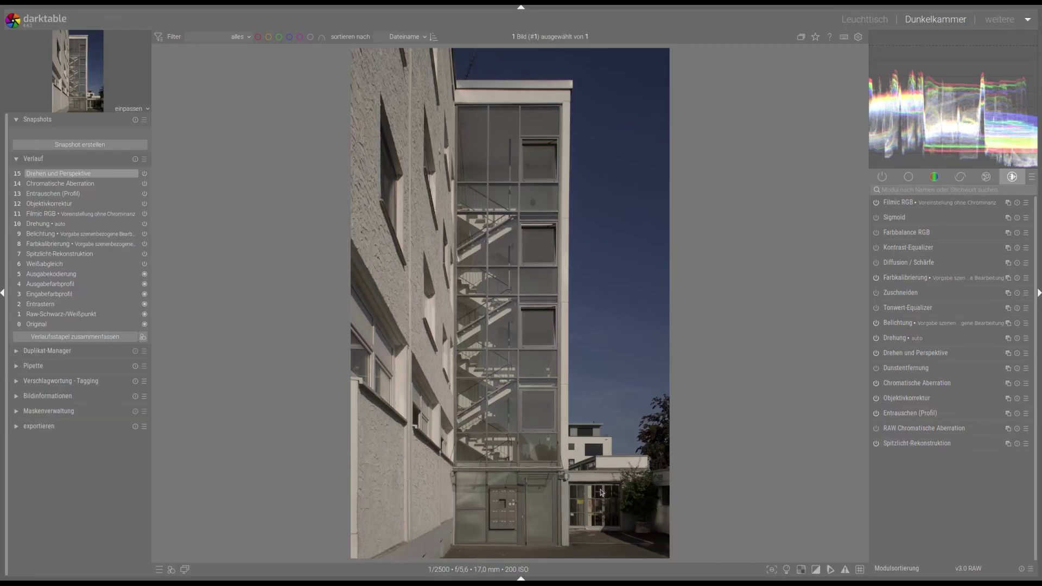
Step: Crop with free aspect ratio, trimming the top and the left building up to the tower
left_click(911, 294)
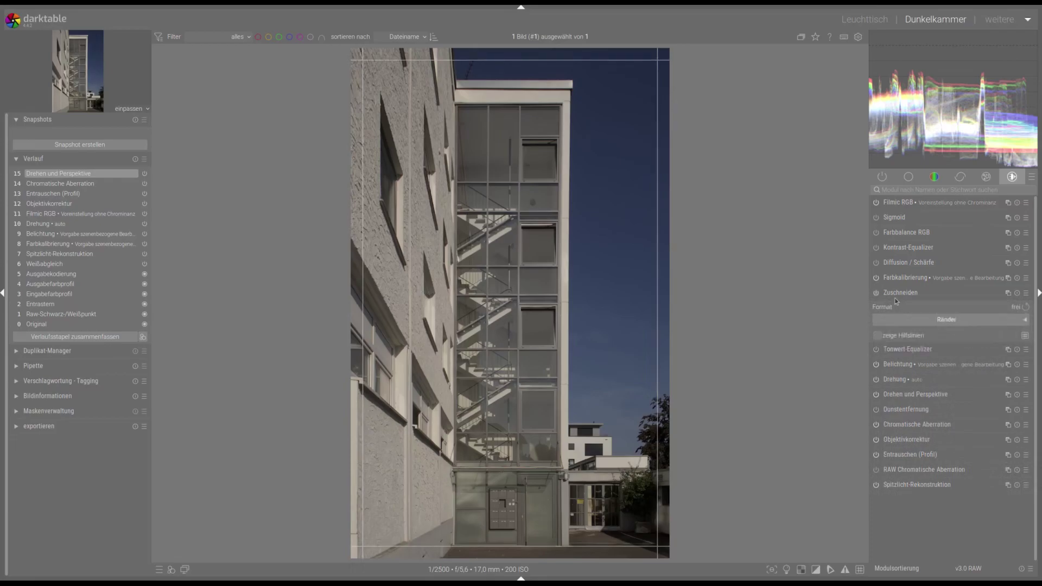
left_click(1016, 308)
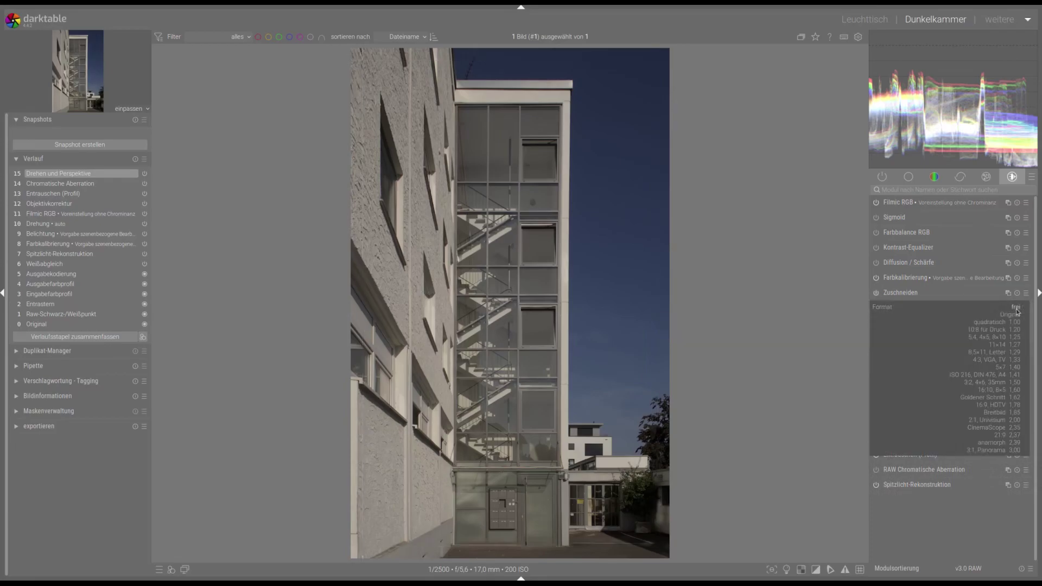
left_click(975, 308)
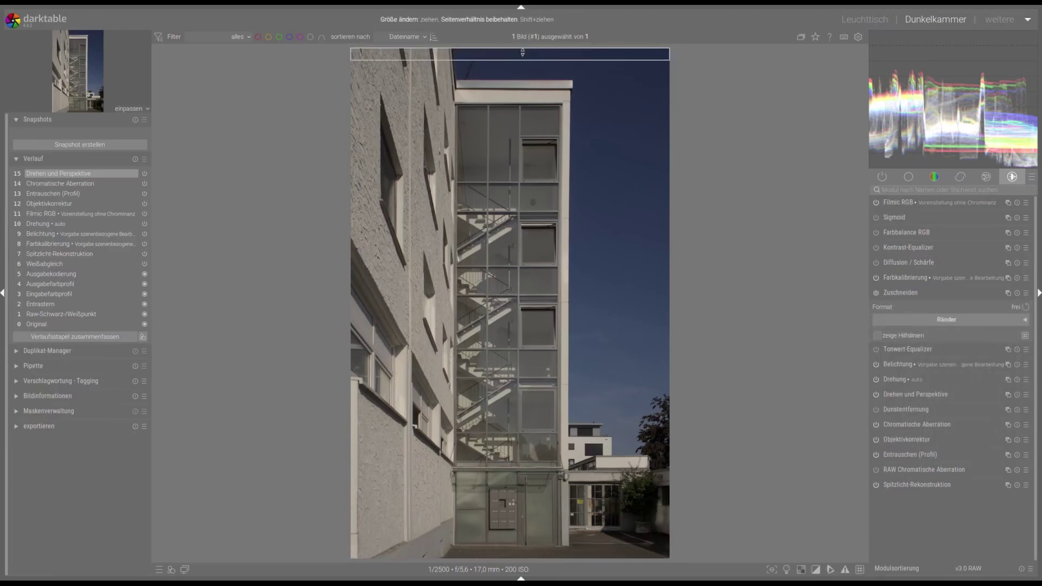
left_click_drag(523, 52, 523, 68)
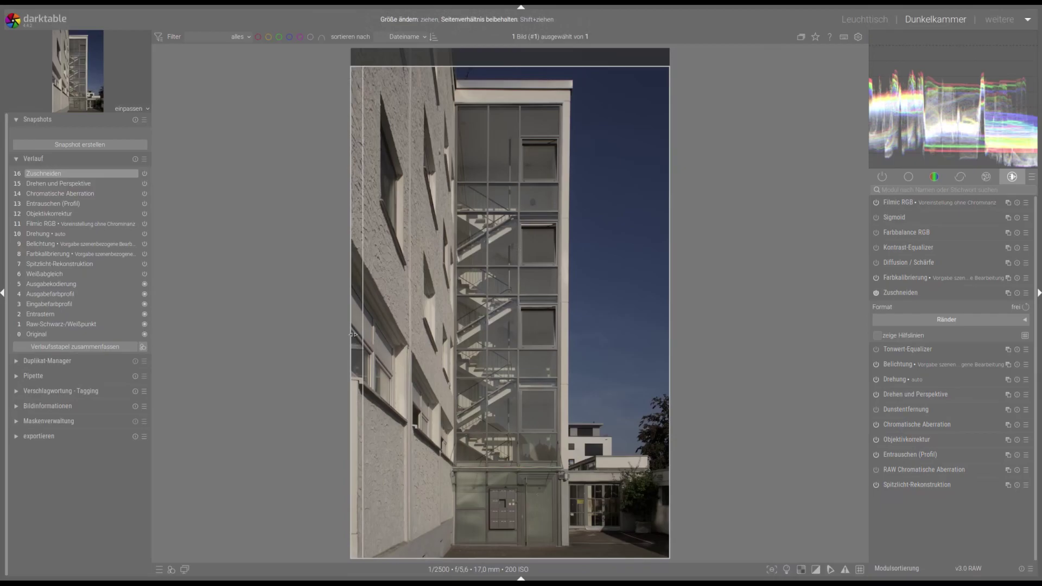
left_click_drag(353, 335, 458, 349)
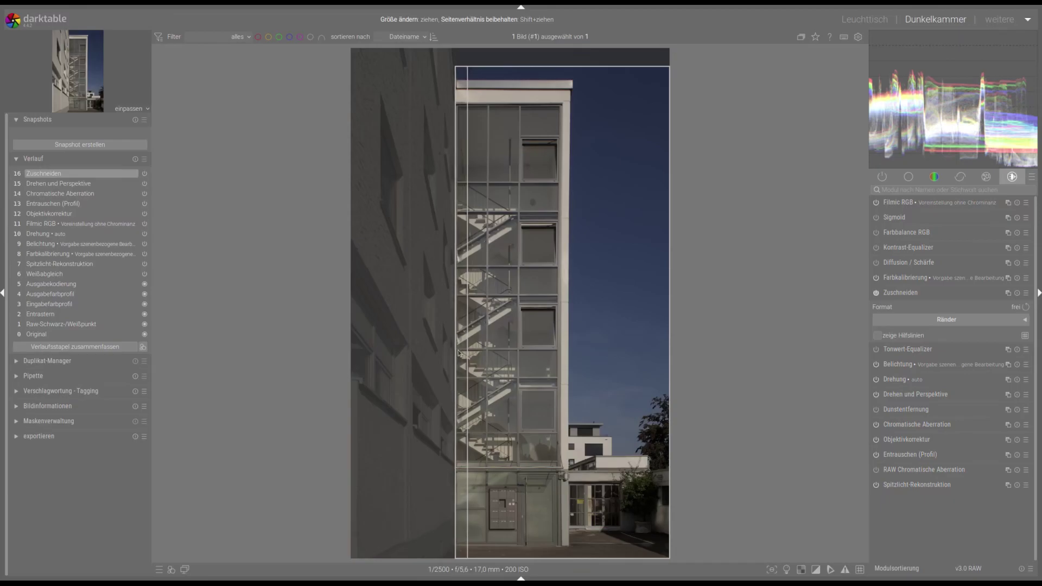
left_click(860, 569)
left_click_drag(460, 330, 464, 330)
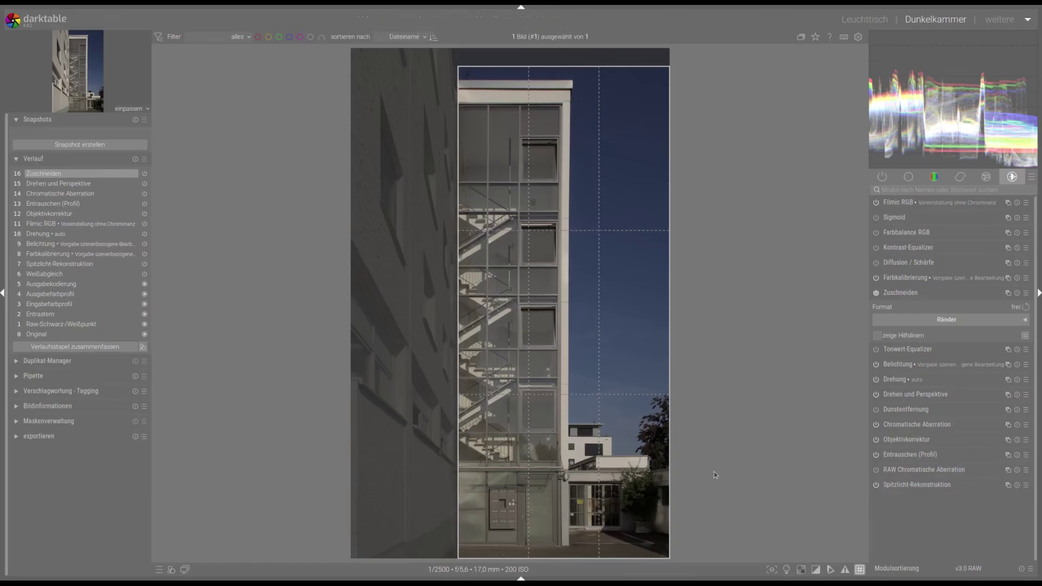
left_click(860, 569)
left_click(904, 293)
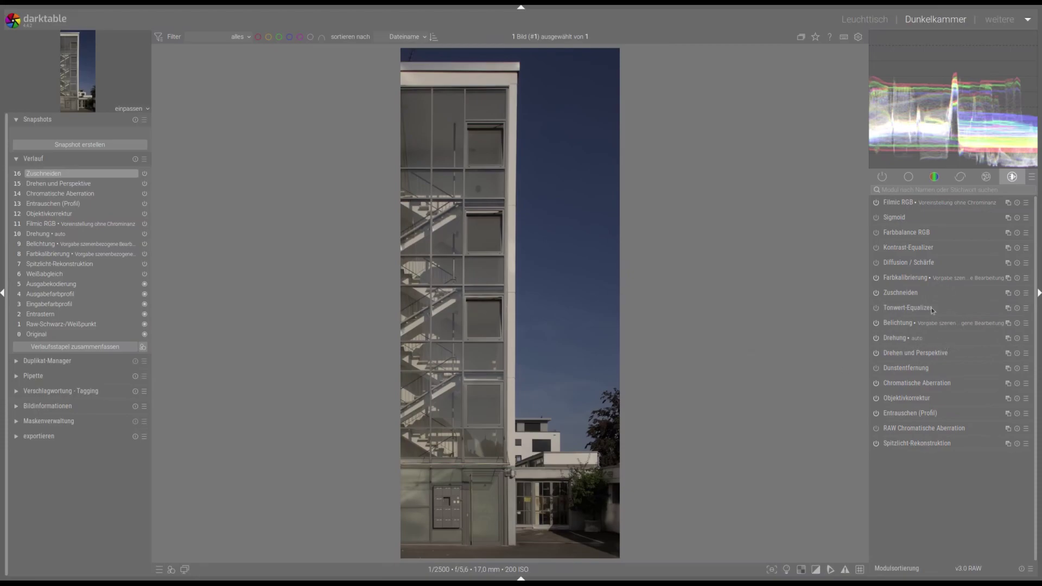
Step: Raise exposure to about +1.09 EV
left_click(921, 324)
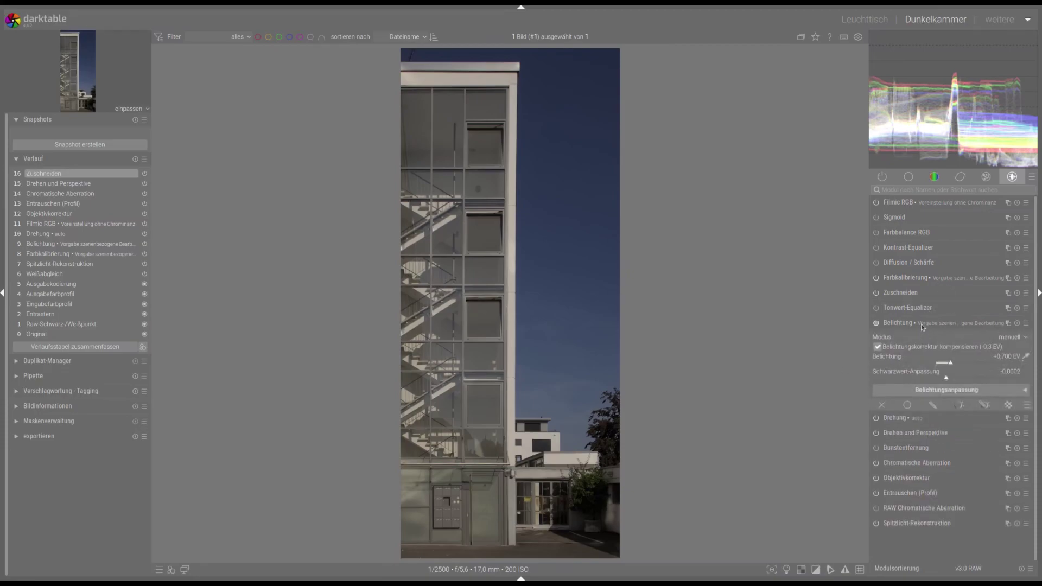
left_click(958, 363)
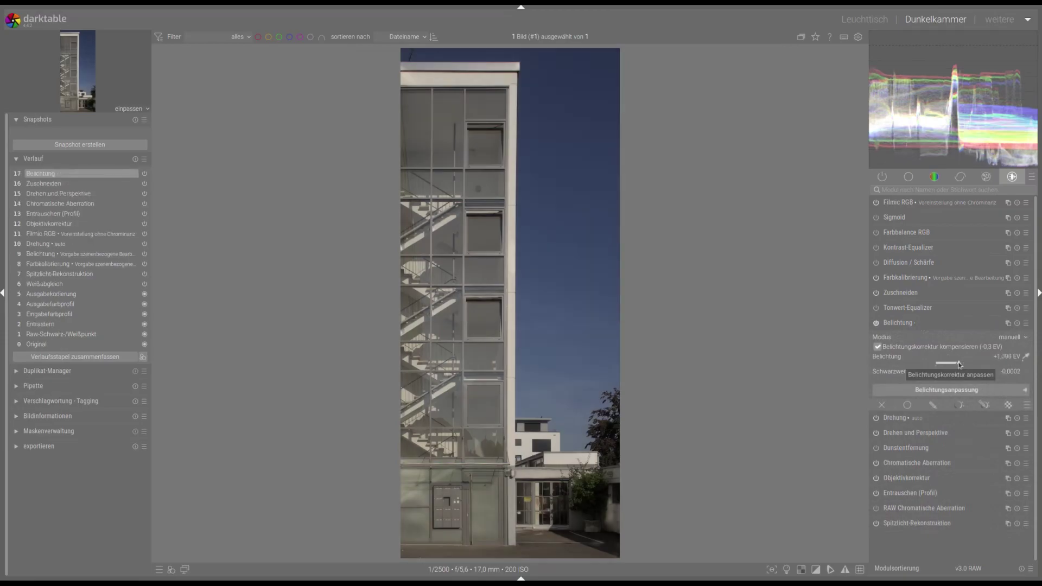
left_click(908, 326)
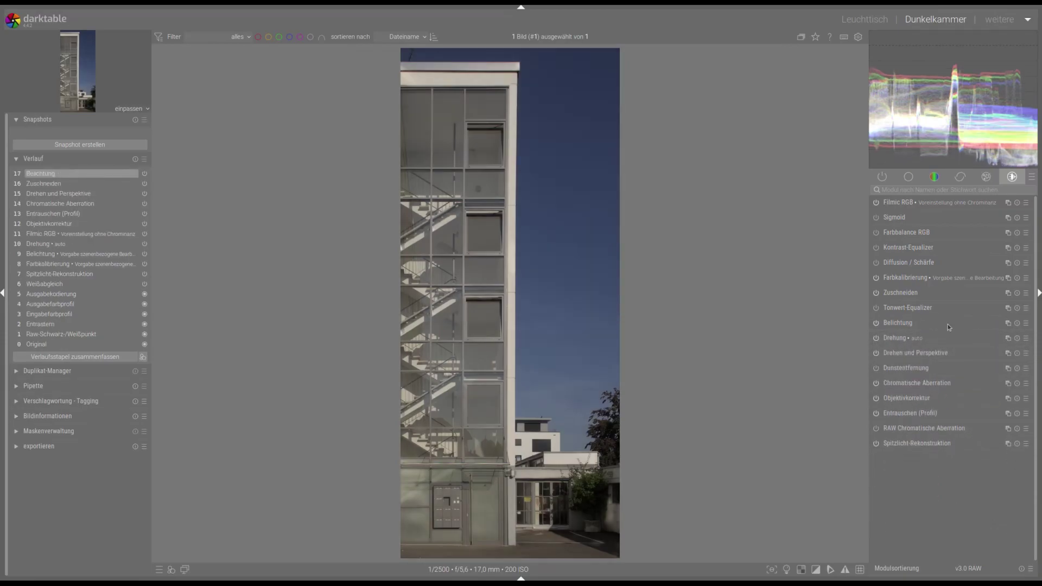
Step: Pick the colour calibration white from the image and raise chroma to 35,5%
left_click(917, 279)
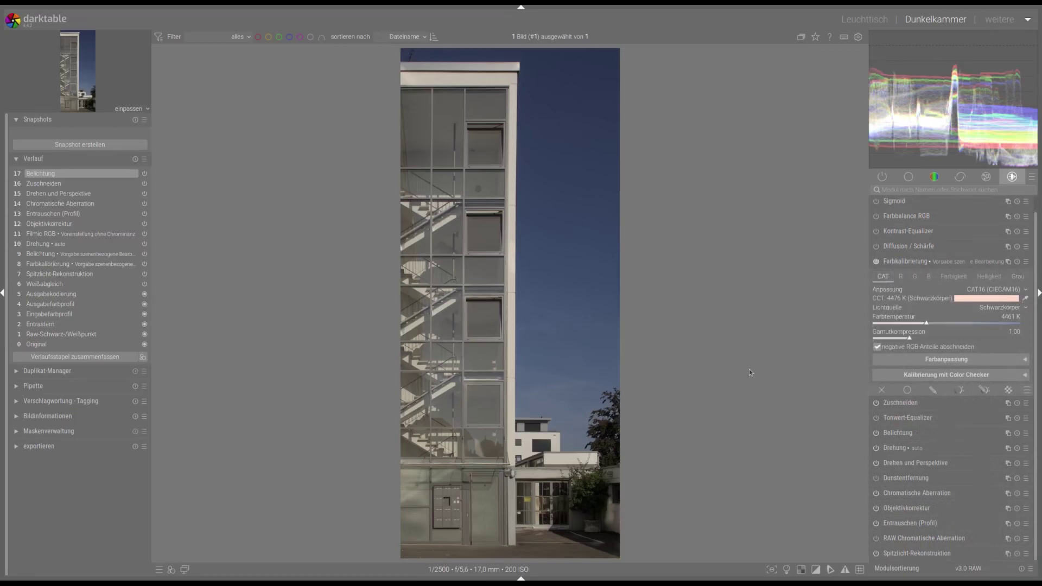
left_click(1024, 298)
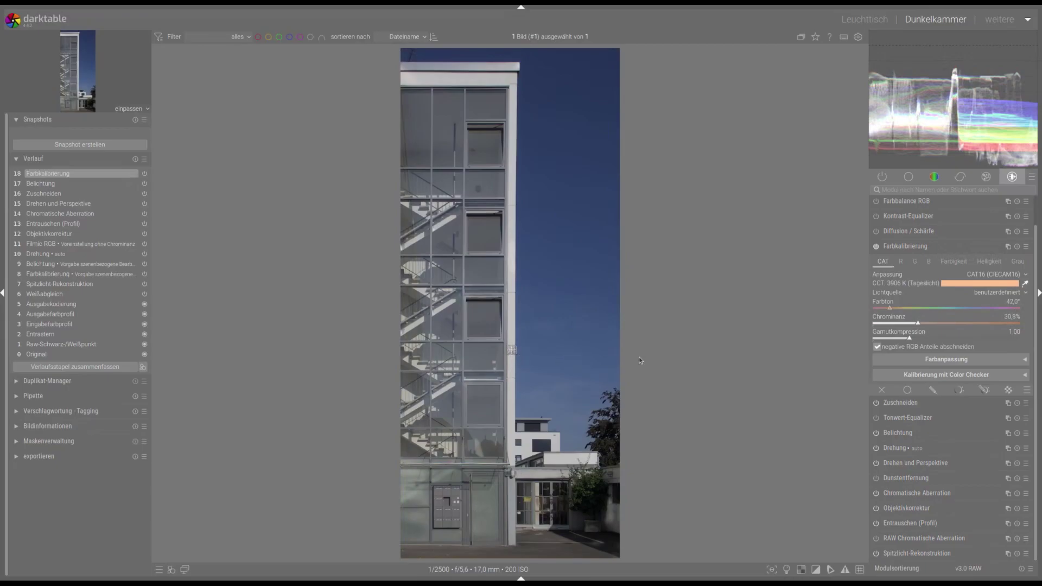
left_click(921, 322)
left_click(924, 323)
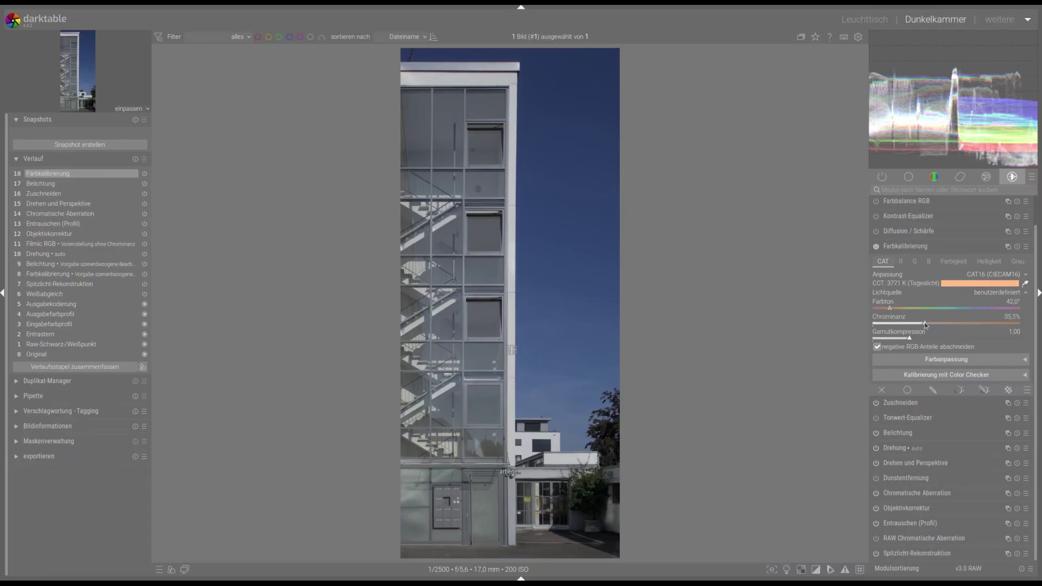
left_click(897, 250)
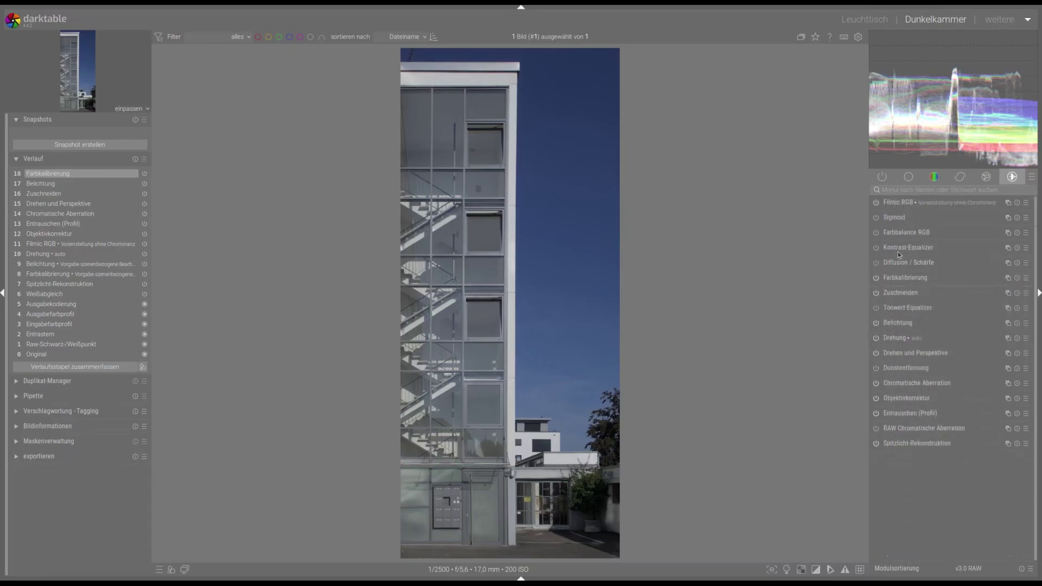
Step: Set colour balance rgb highlight brilliance to +30,90% and shadow brilliance to -26,34%
left_click(908, 233)
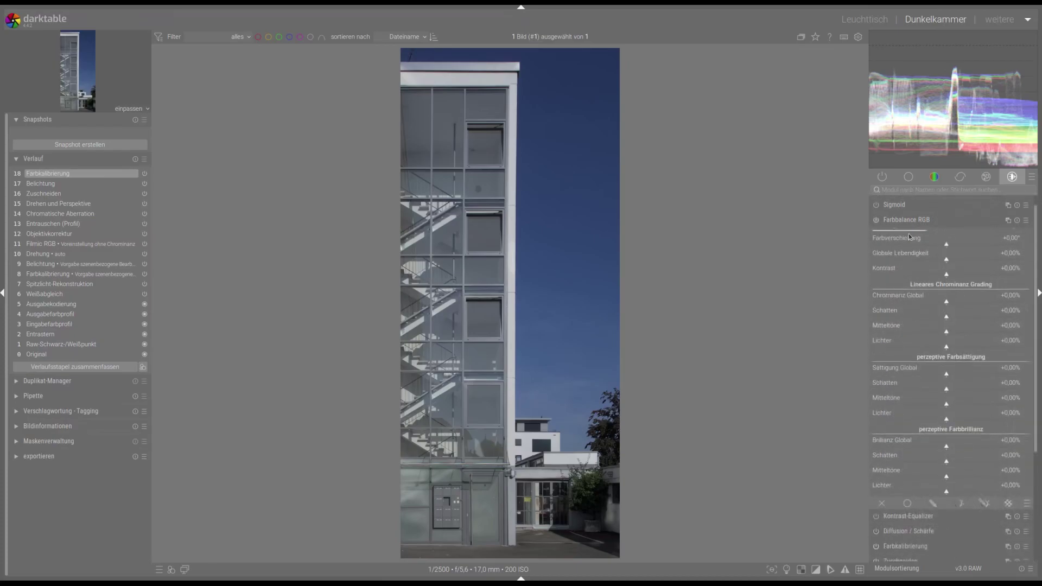
left_click(969, 484)
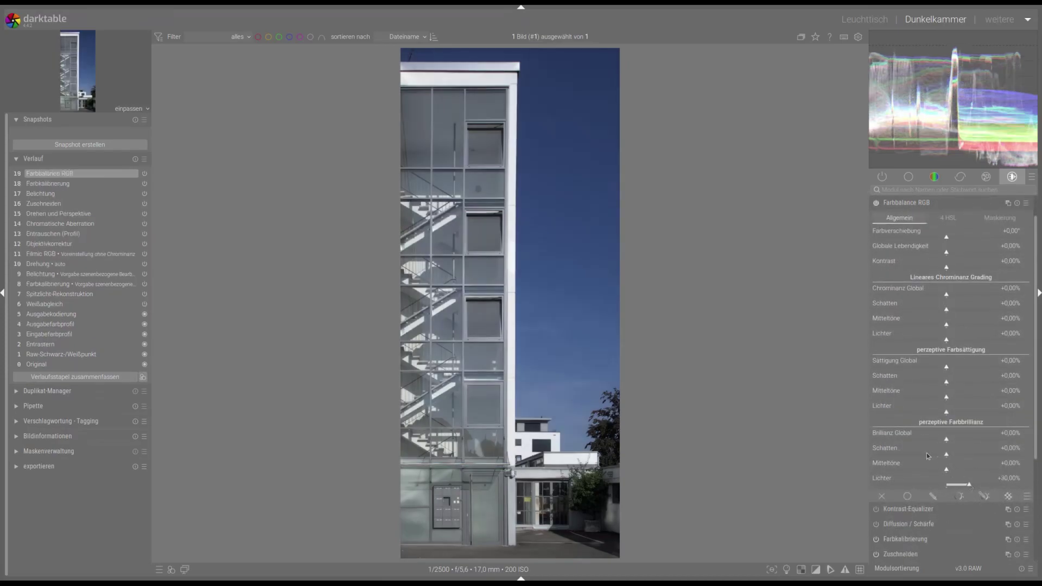
left_click(926, 452)
left_click(971, 485)
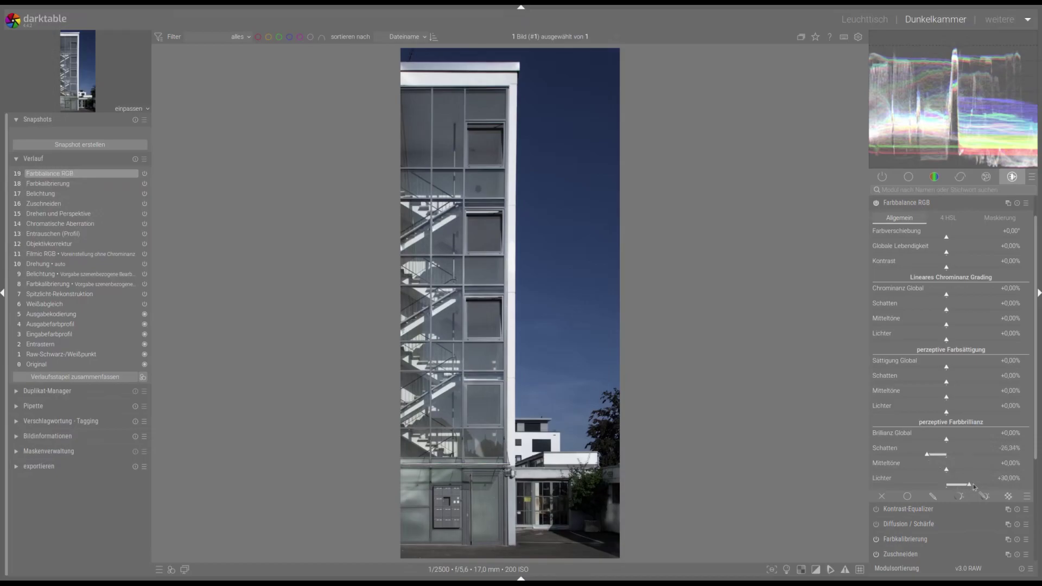
Step: Toggle colour balance rgb off and on twice to compare before and after
left_click(875, 203)
left_click(875, 203)
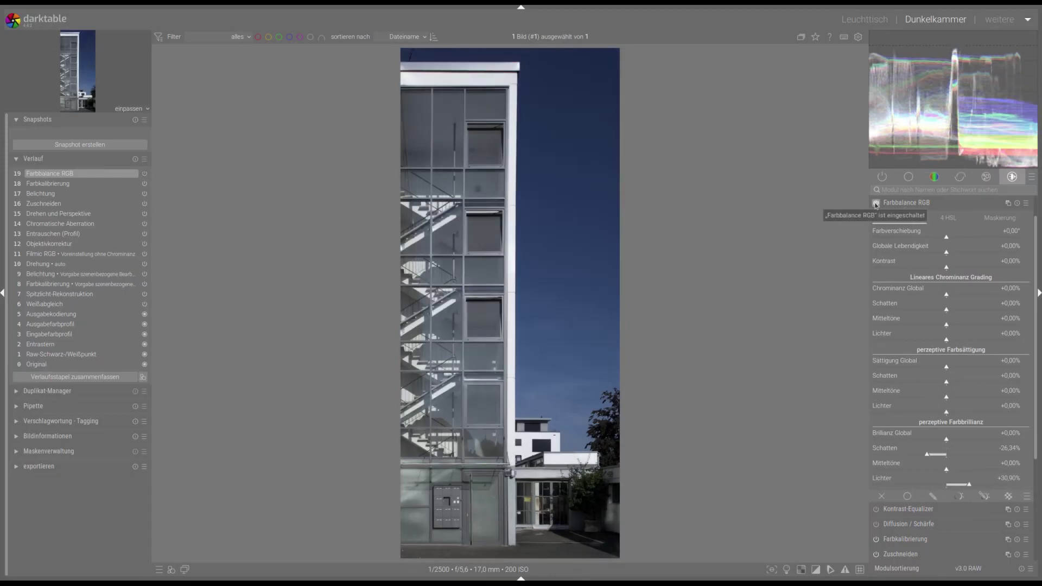
left_click(875, 203)
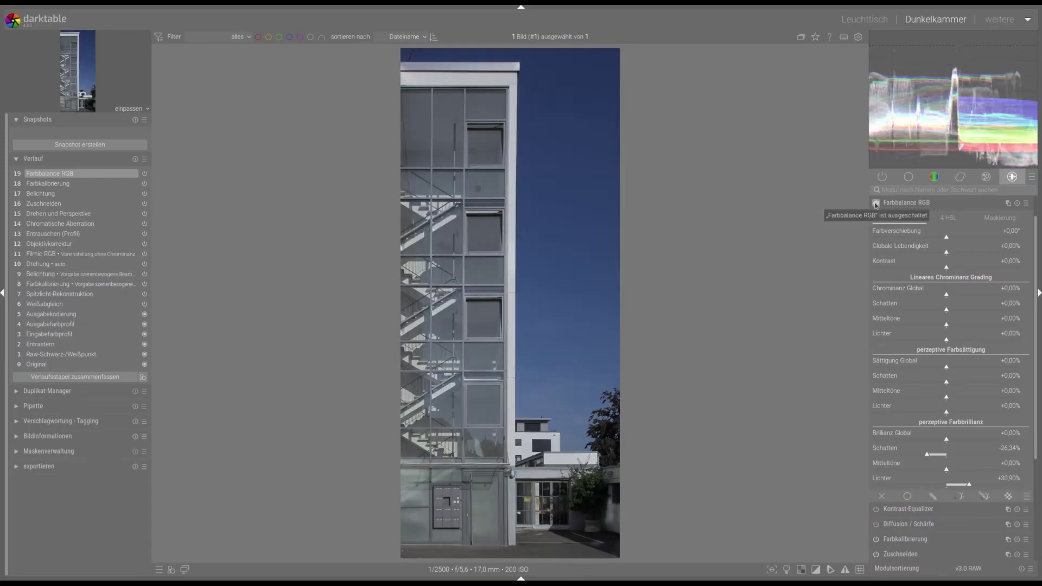
left_click(875, 203)
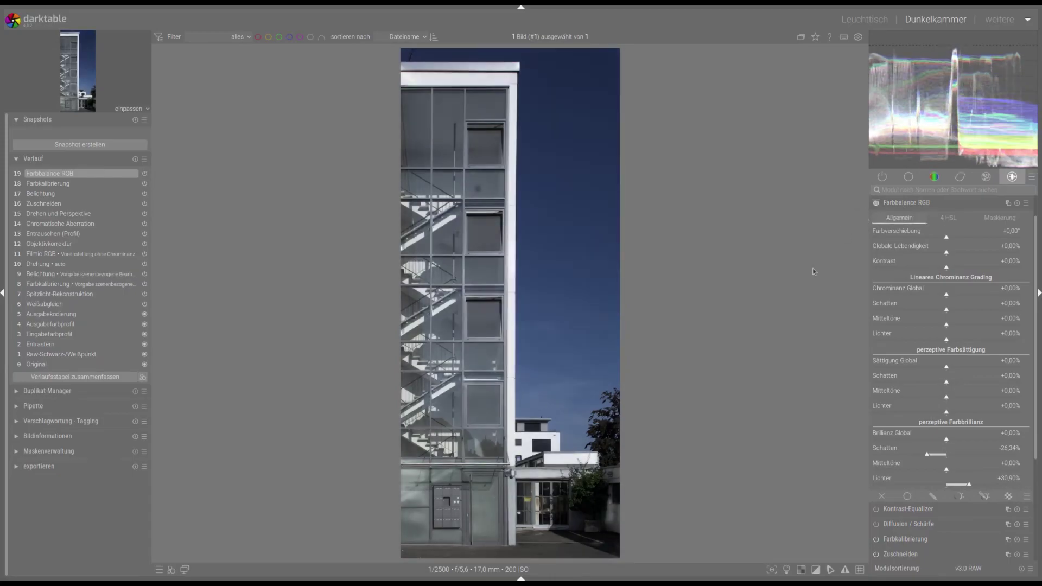
left_click(912, 205)
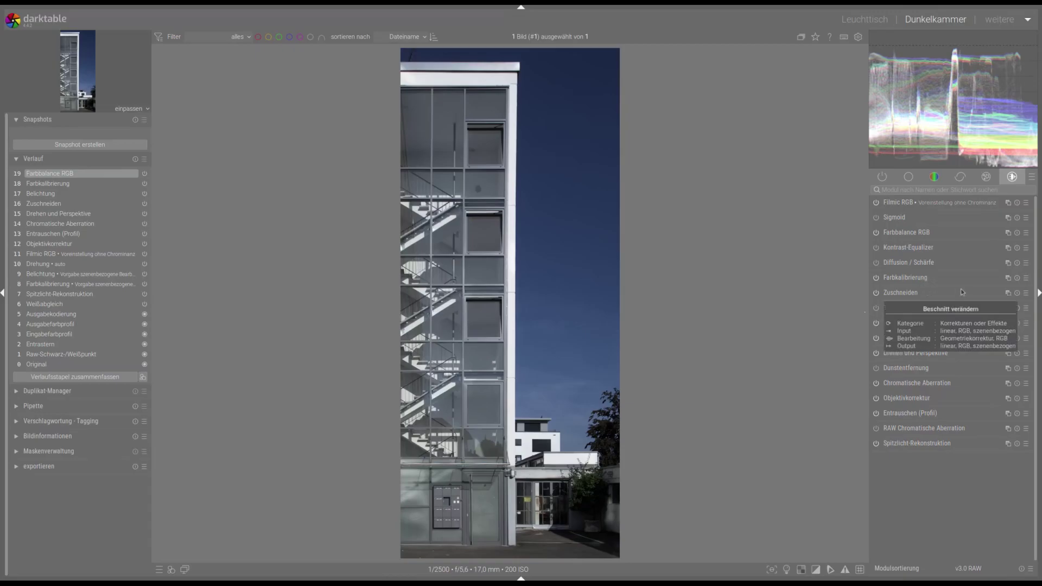
Step: Add a colour calibration instance with grey mix red 0,321, green 0,105, blue 0,140
right_click(1007, 278)
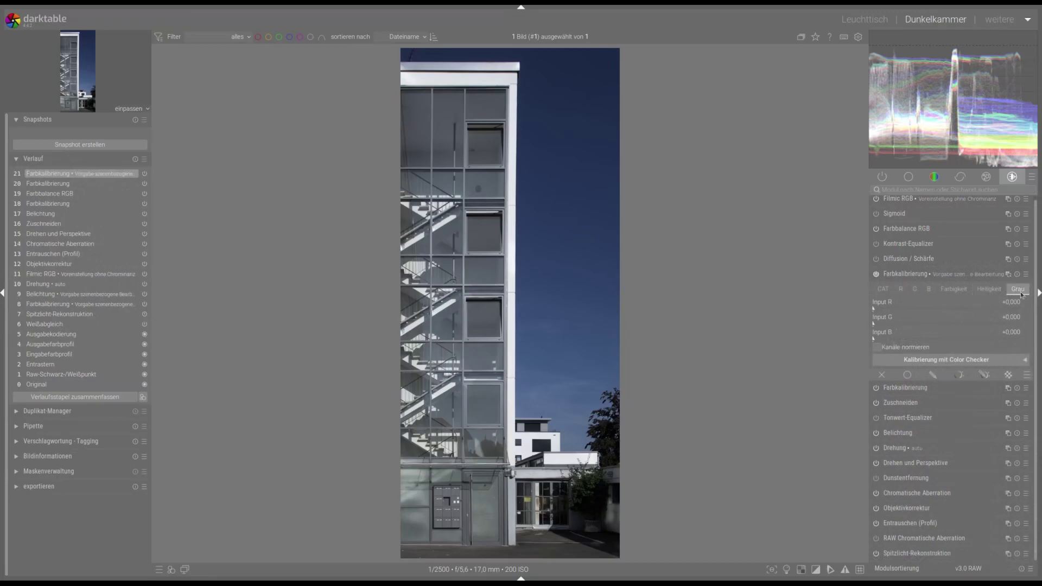
left_click(922, 308)
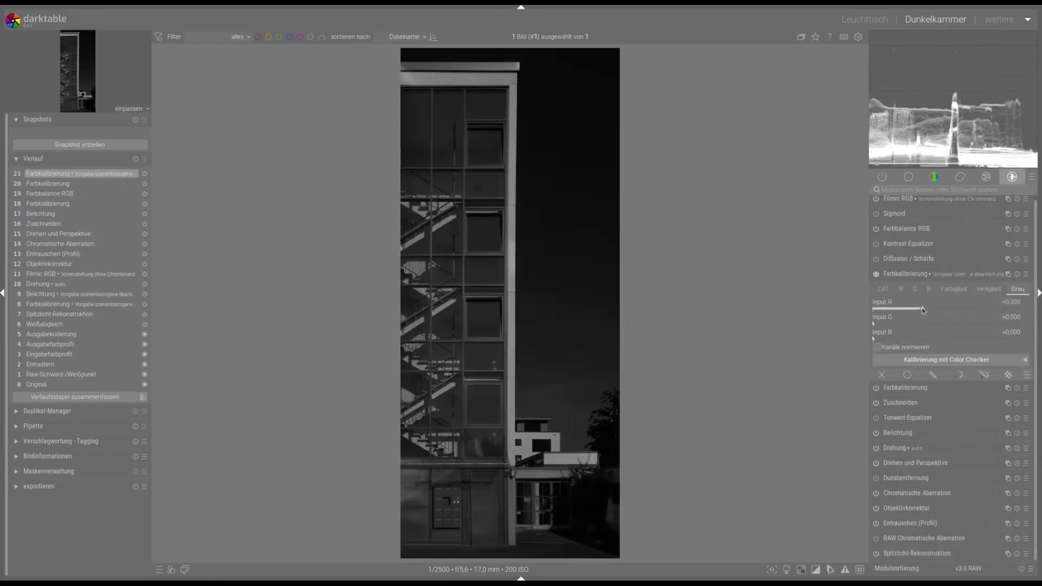
left_click(882, 321)
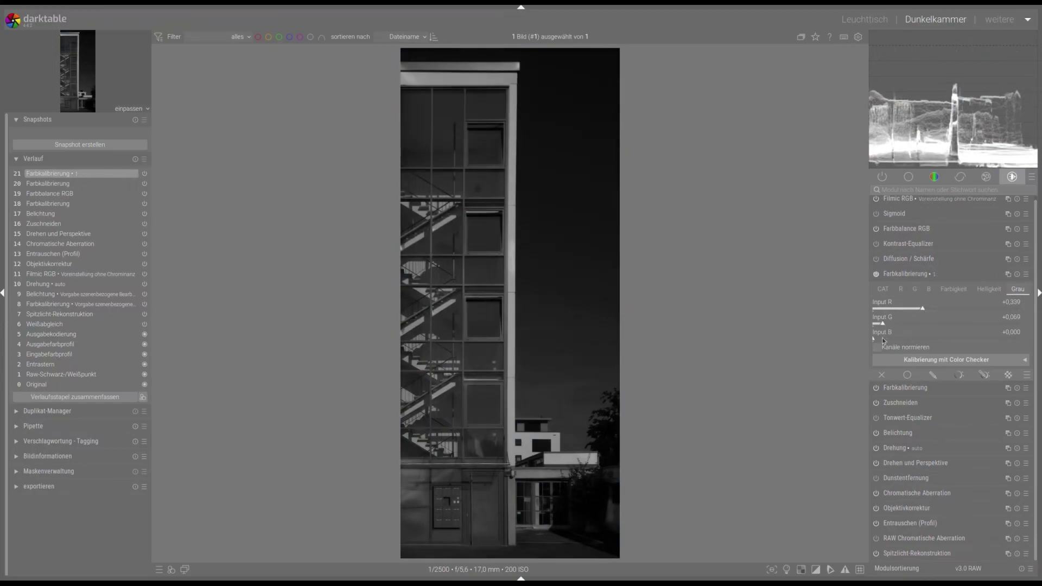
left_click(883, 339)
left_click(894, 340)
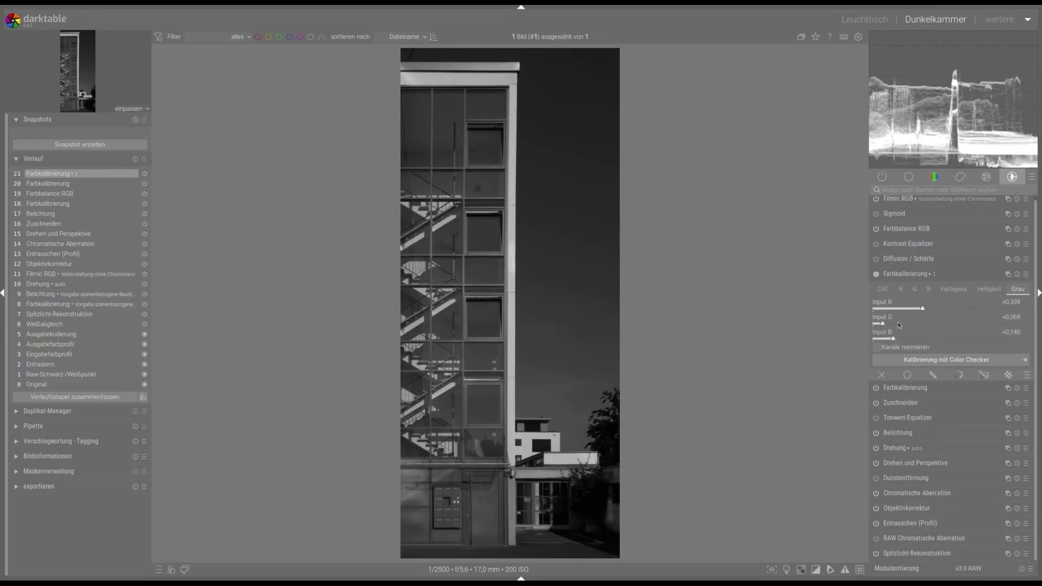
left_click(887, 323)
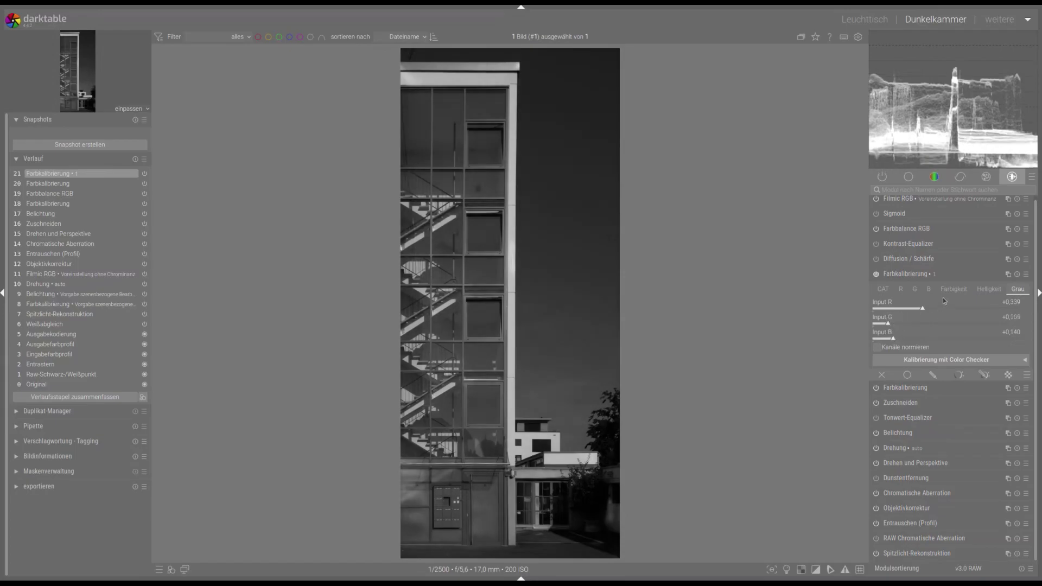
left_click(920, 309)
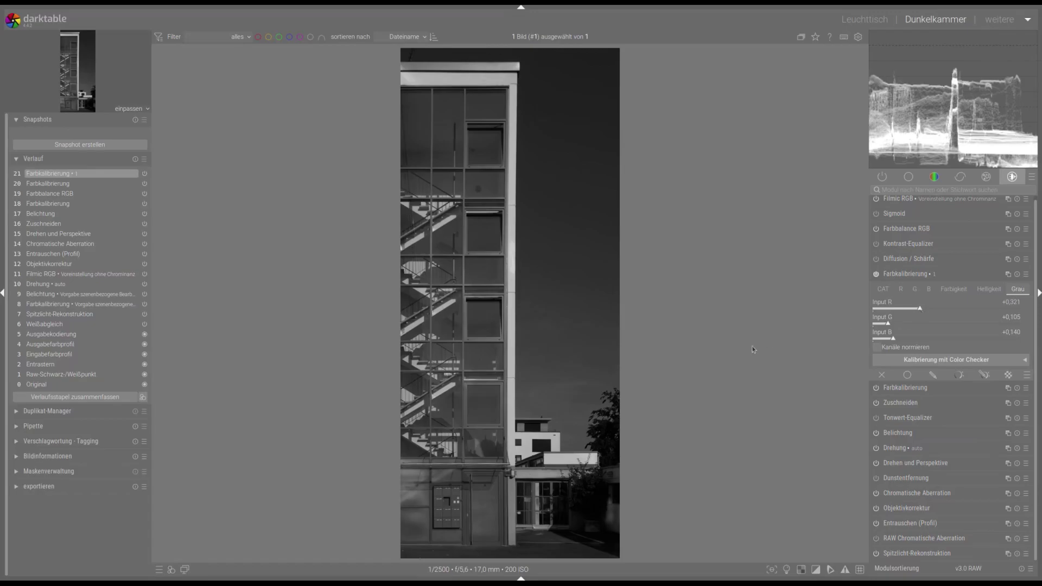
left_click(910, 276)
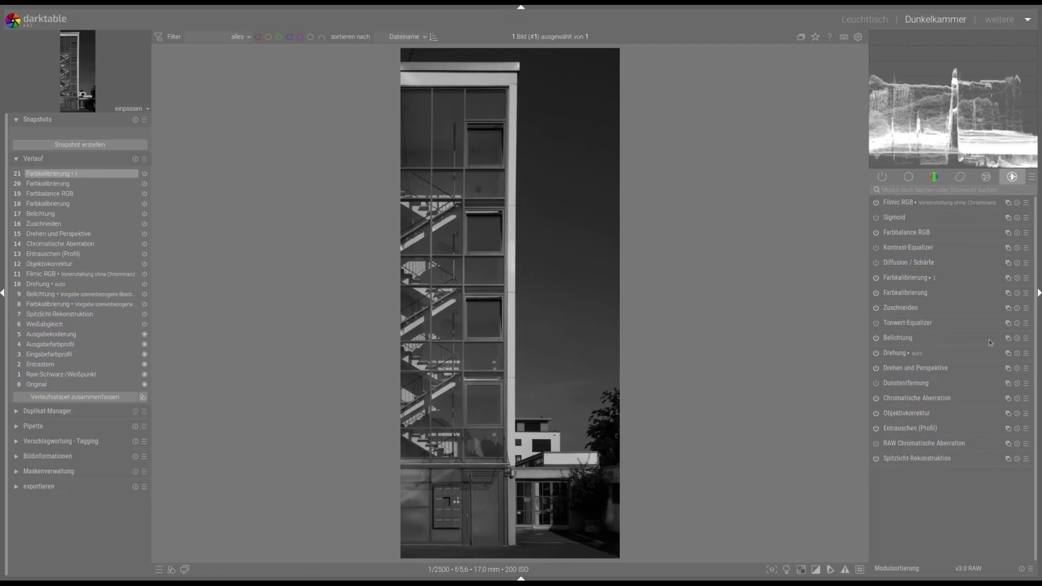
Step: Add an exposure instance whose parametric mask is sampled from the tower's white frame
left_click(1008, 338)
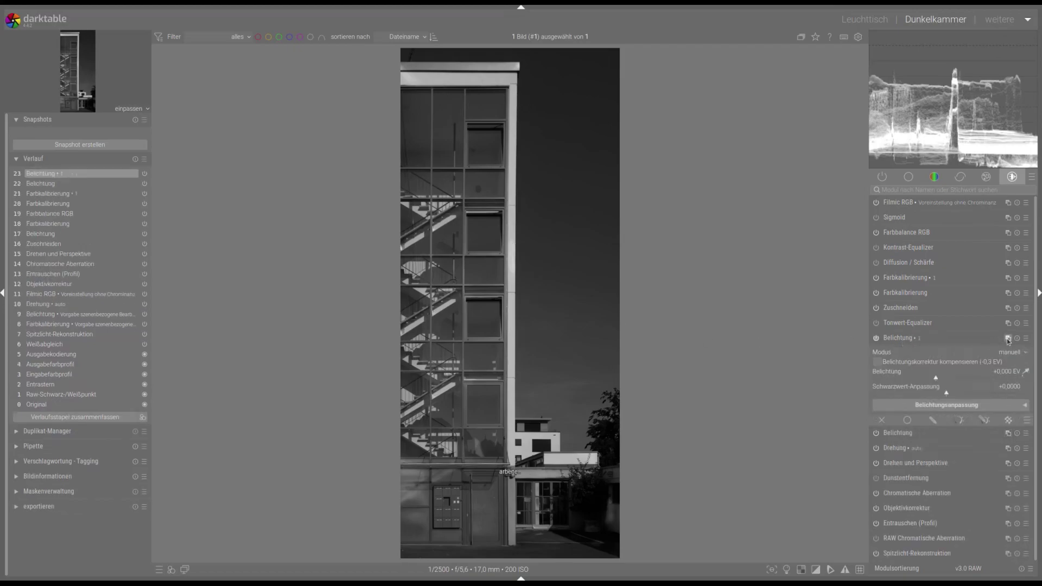
left_click(982, 421)
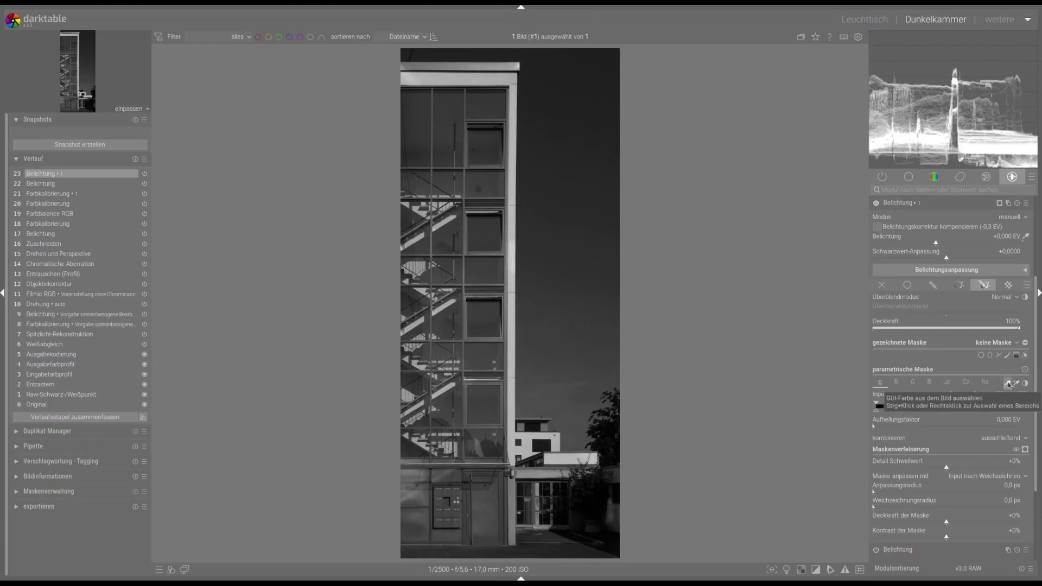
left_click(1008, 384)
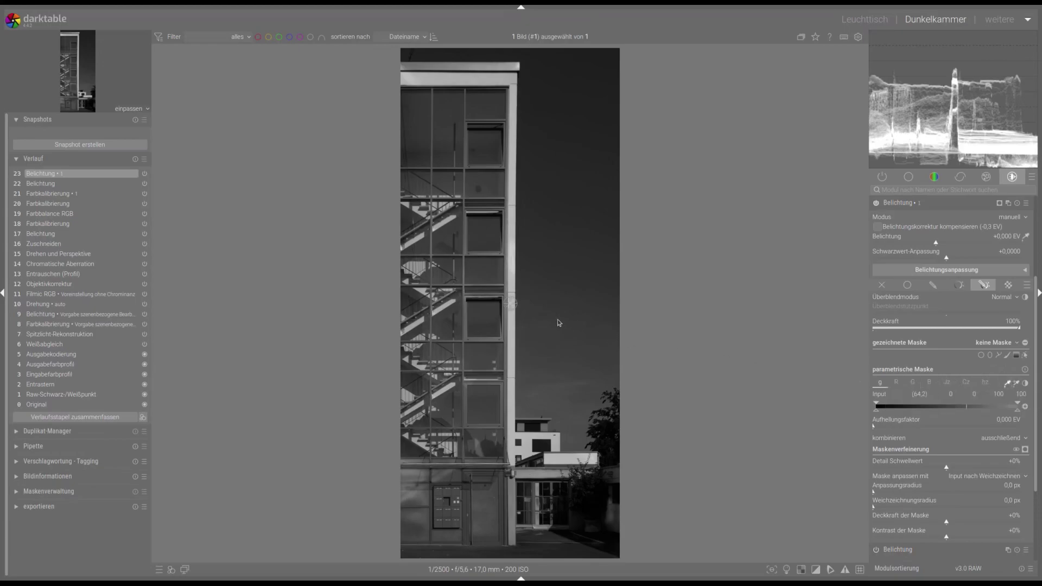
left_click(512, 254)
left_click(513, 287)
left_click(421, 213)
left_click(457, 82)
Step: Narrow the mask's input tone range to isolate the white frame and stairs
left_click_drag(880, 414, 944, 416)
left_click_drag(1016, 412, 997, 414)
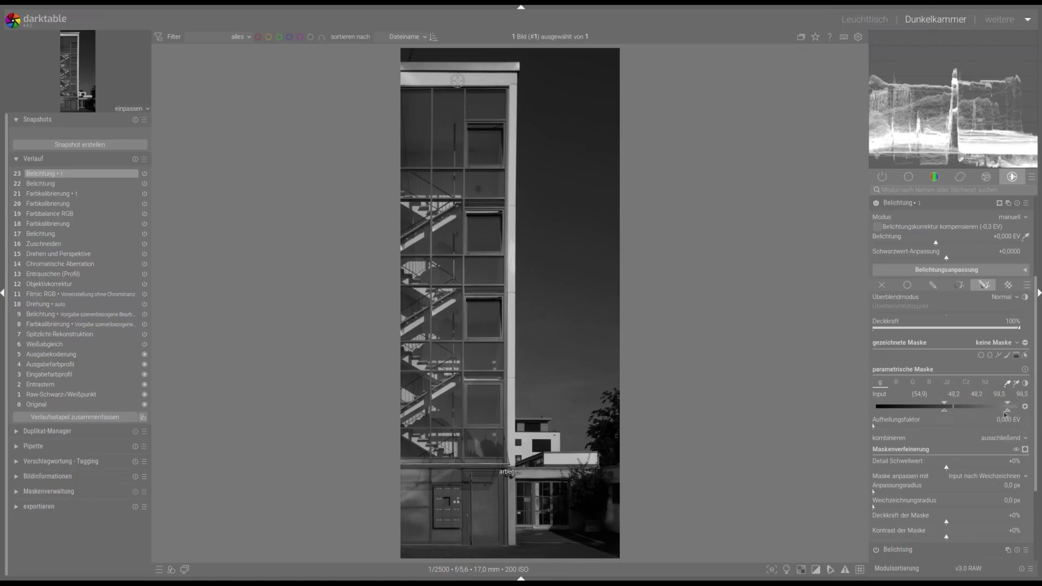
left_click(1025, 450)
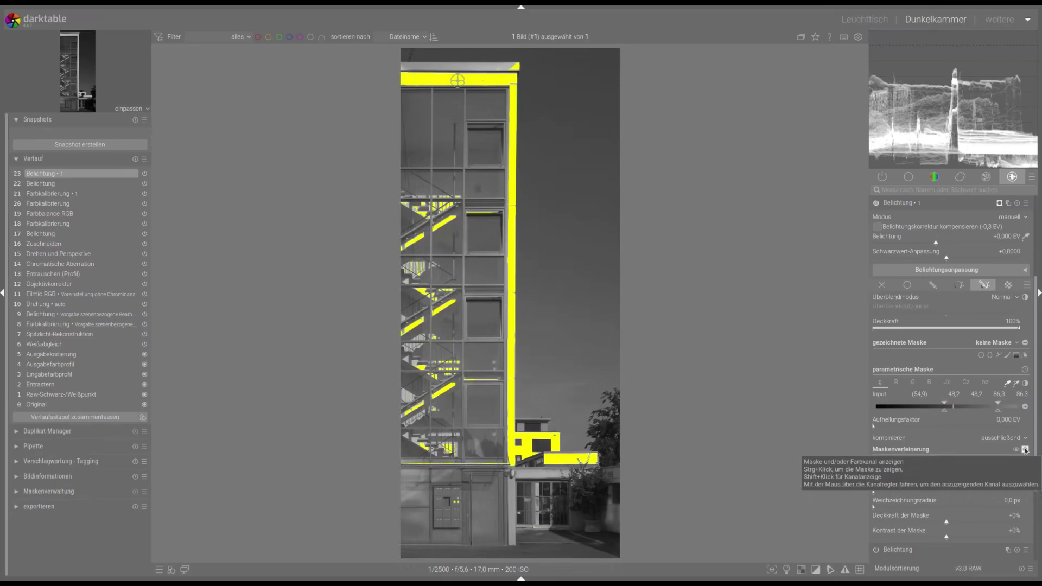
left_click_drag(945, 414, 940, 415)
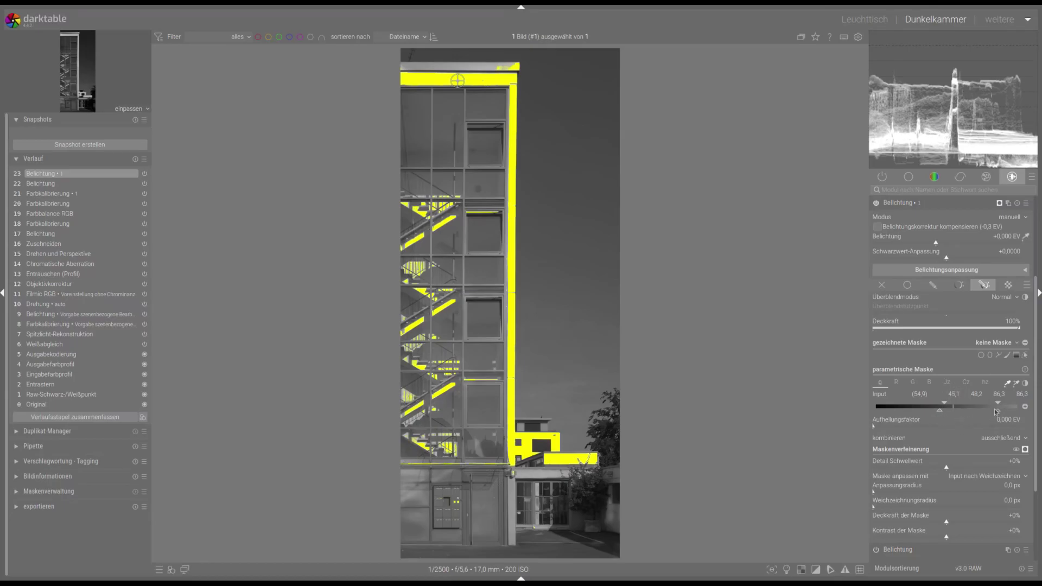
left_click_drag(997, 412, 989, 408)
Step: Feather the mask by 26,5 px and raise mask contrast to +24%
left_click(889, 492)
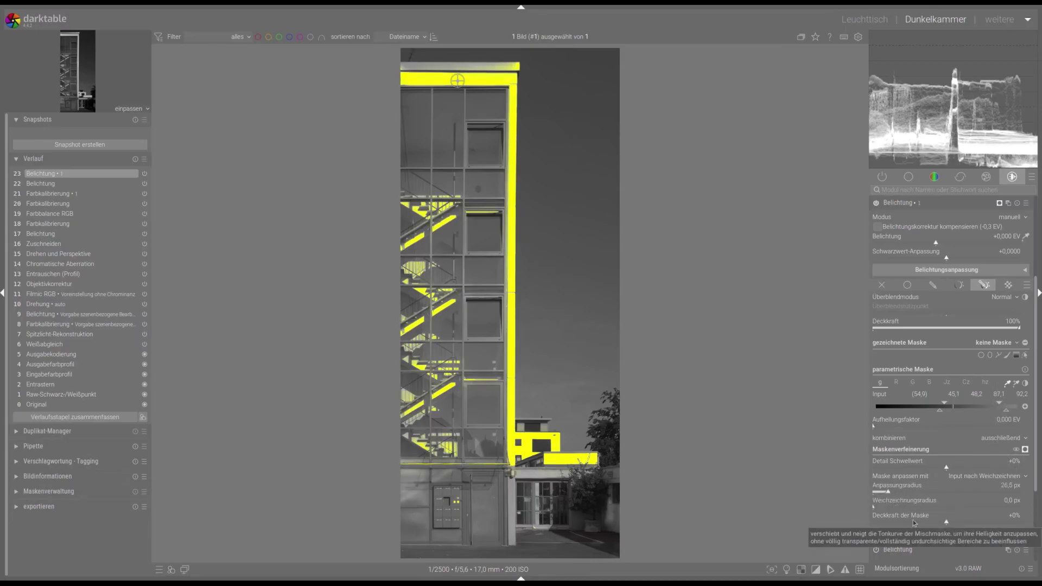
left_click(963, 539)
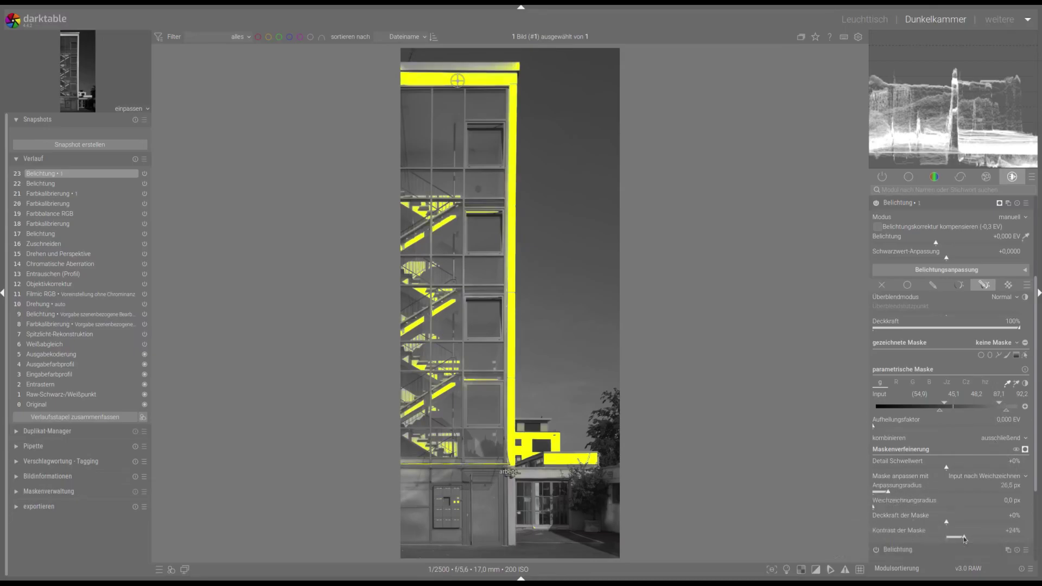
left_click(1025, 449)
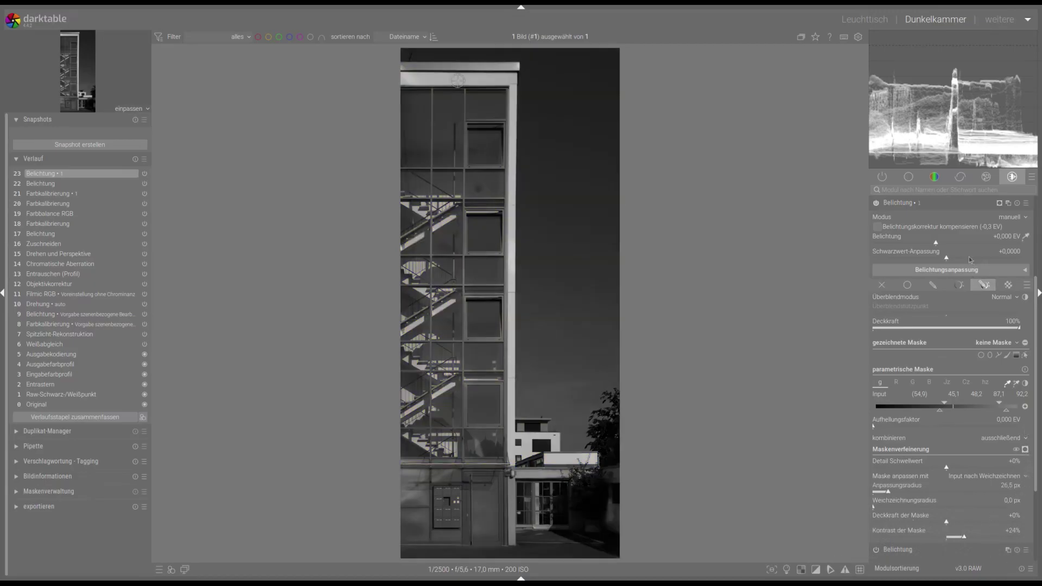
Step: Set the masked exposure instance's exposure to +0,870 EV
left_click(949, 243)
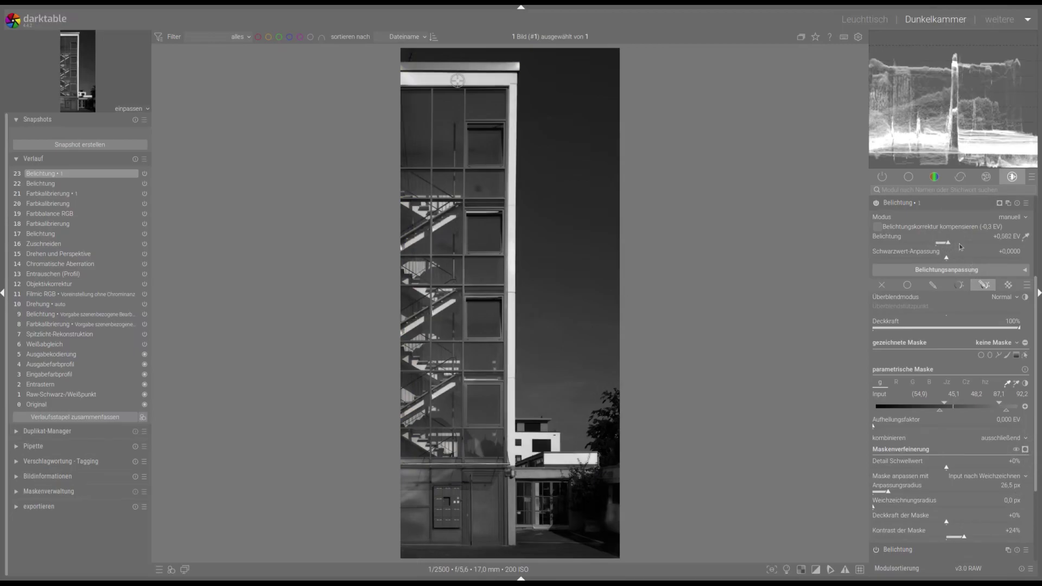
left_click(961, 244)
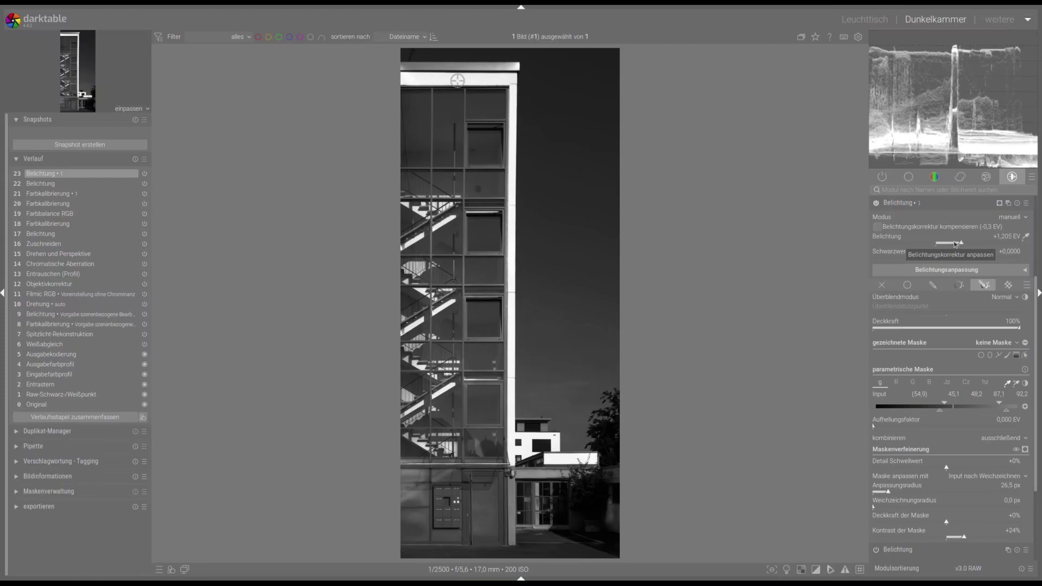
left_click(953, 243)
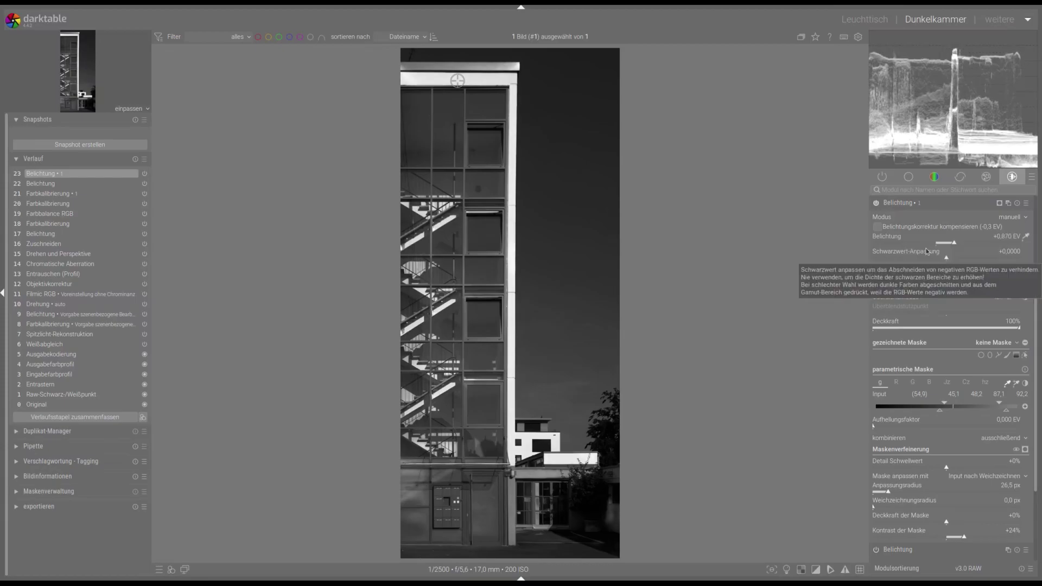
left_click(897, 203)
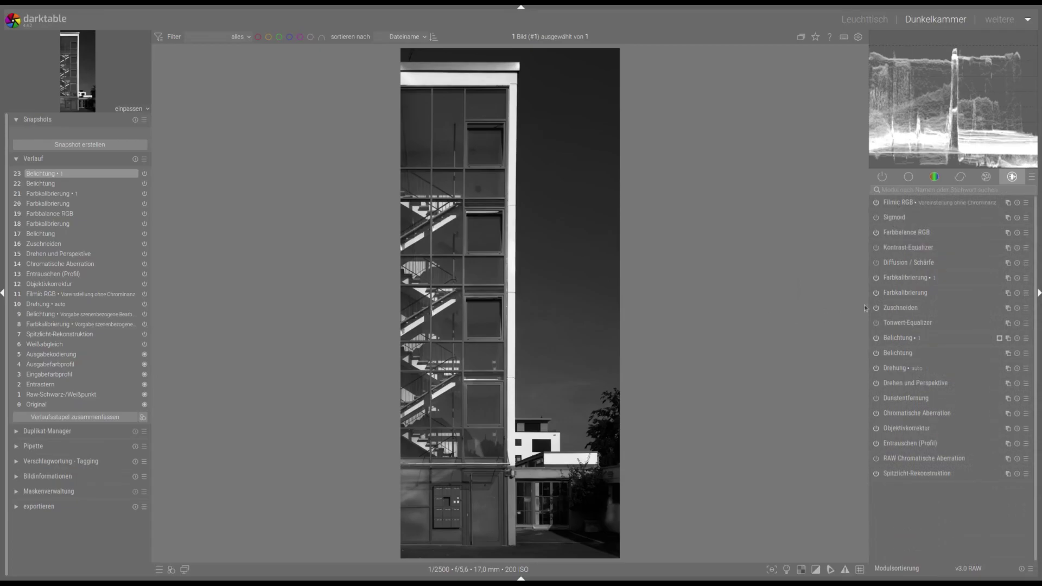
Step: Apply the Klarheit diffusion preset and set filmic RGB look contrast to 1,194
left_click(1026, 264)
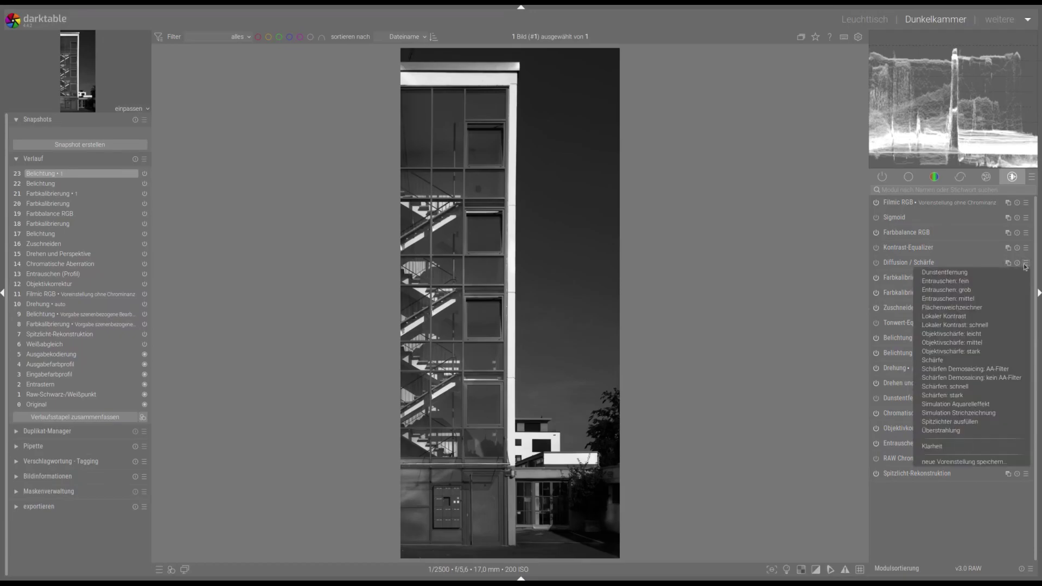
left_click(949, 447)
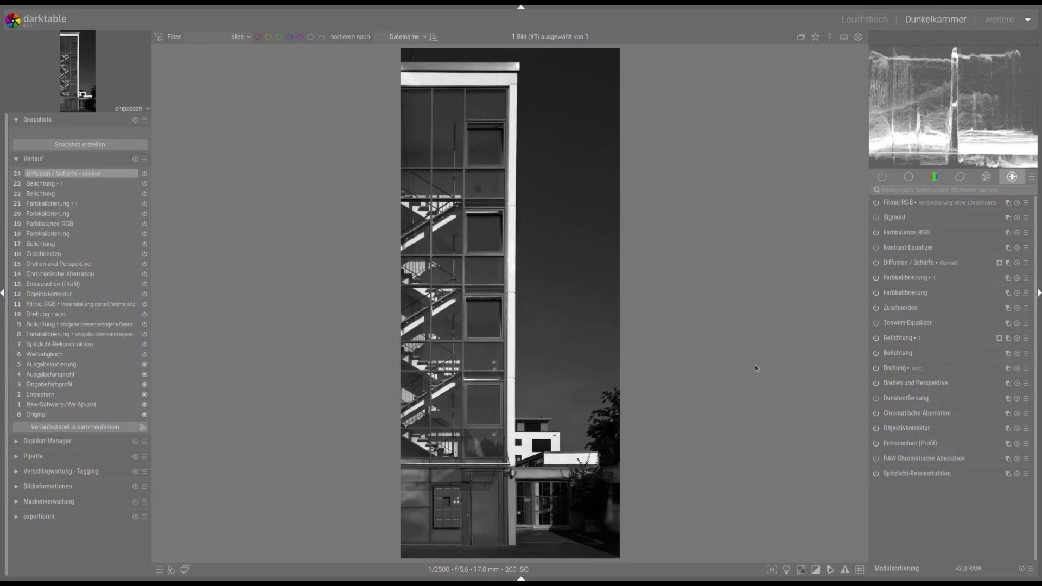
left_click(901, 203)
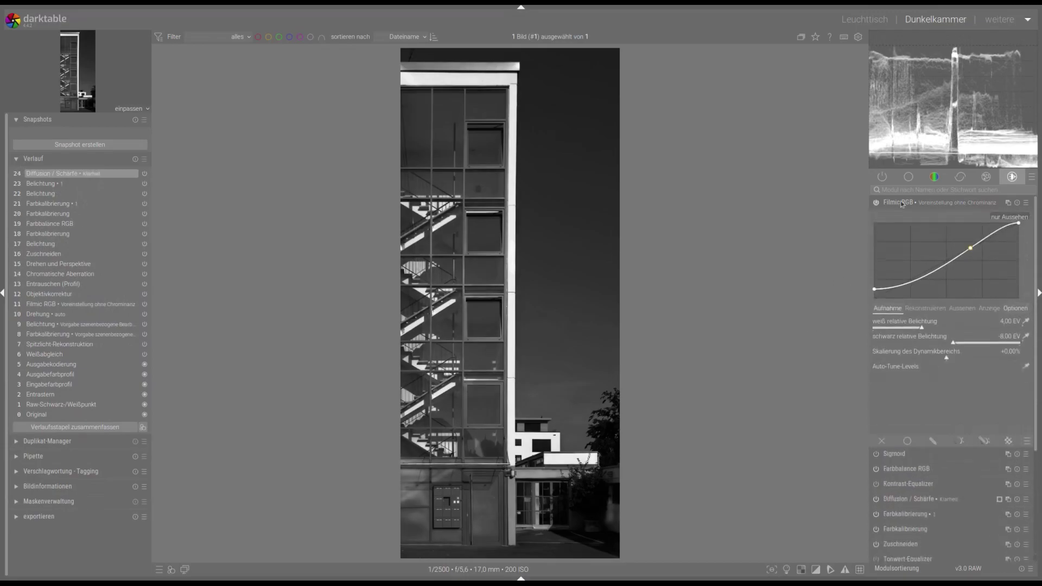
left_click(960, 308)
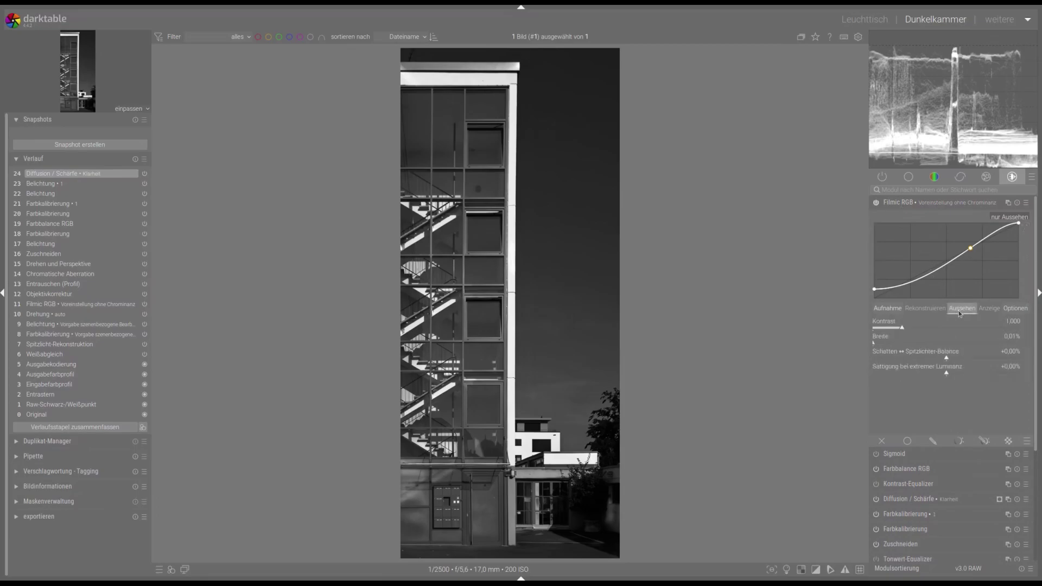
left_click(919, 326)
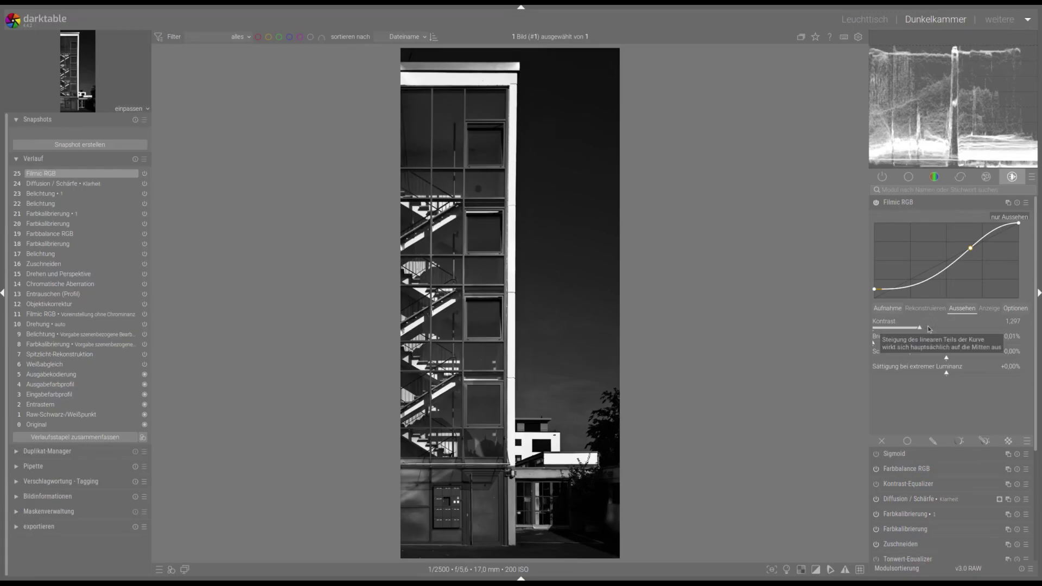
left_click_drag(919, 327, 913, 328)
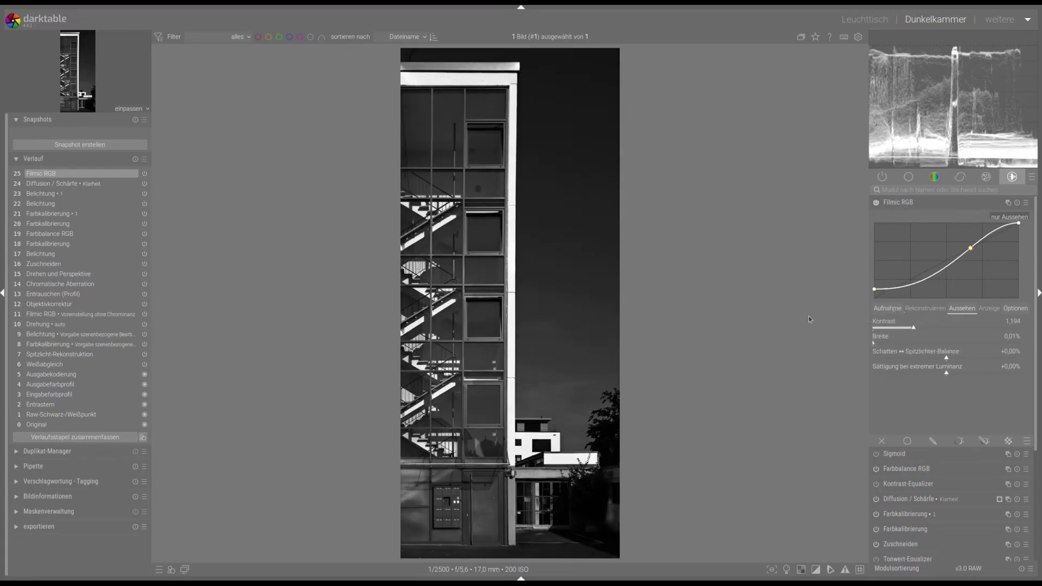
left_click(898, 204)
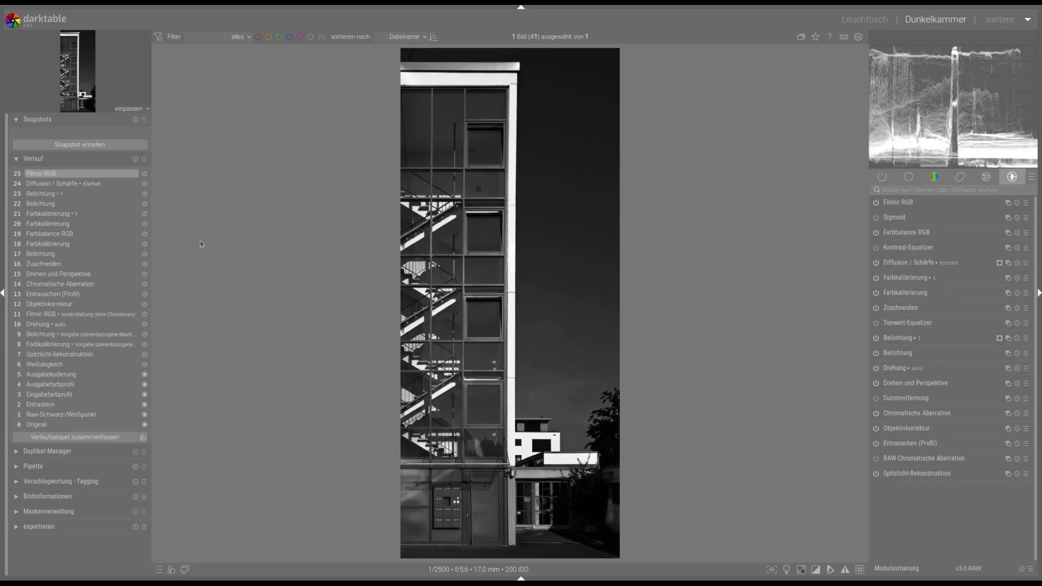
Step: Snapshot the colour version at history step 11, then split-compare it against the step-25 black-and-white edit
left_click(62, 316)
left_click(90, 146)
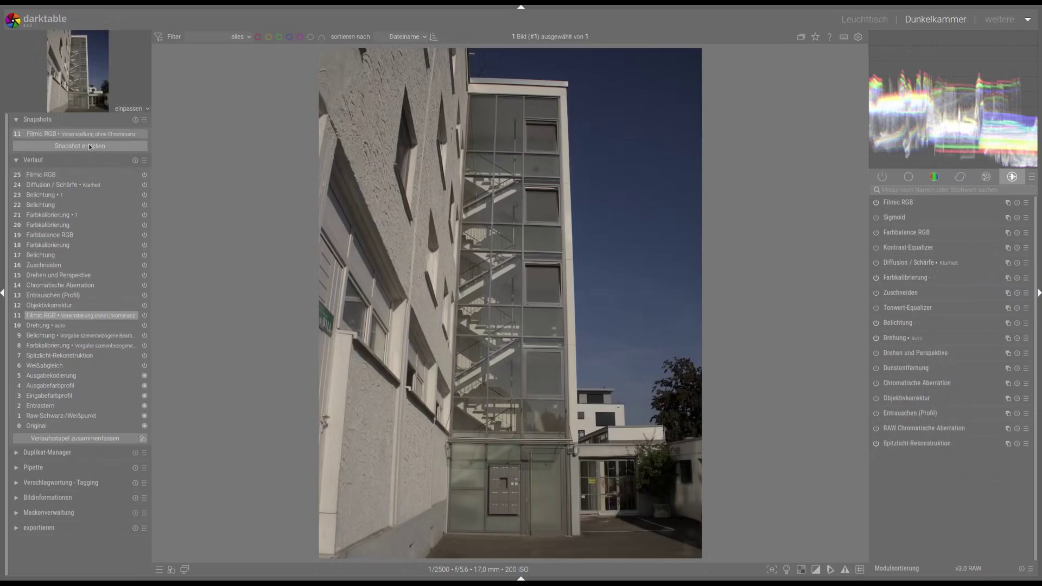
left_click(57, 175)
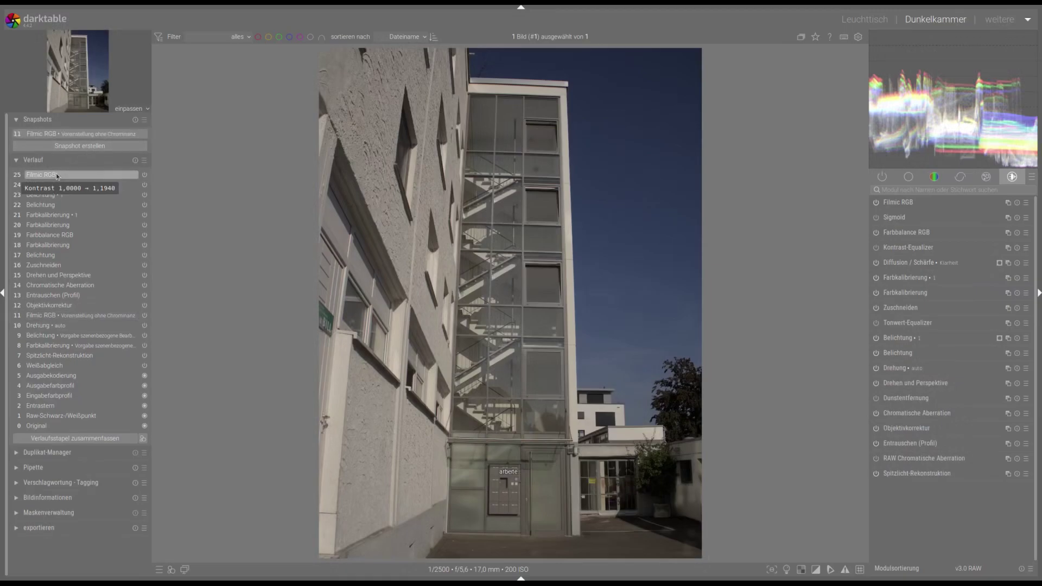
left_click(62, 134)
mouse_move(314, 100)
left_mouse_down()
mouse_move(649, 157)
mouse_move(314, 161)
mouse_move(645, 181)
mouse_move(626, 185)
mouse_move(301, 183)
left_mouse_up()
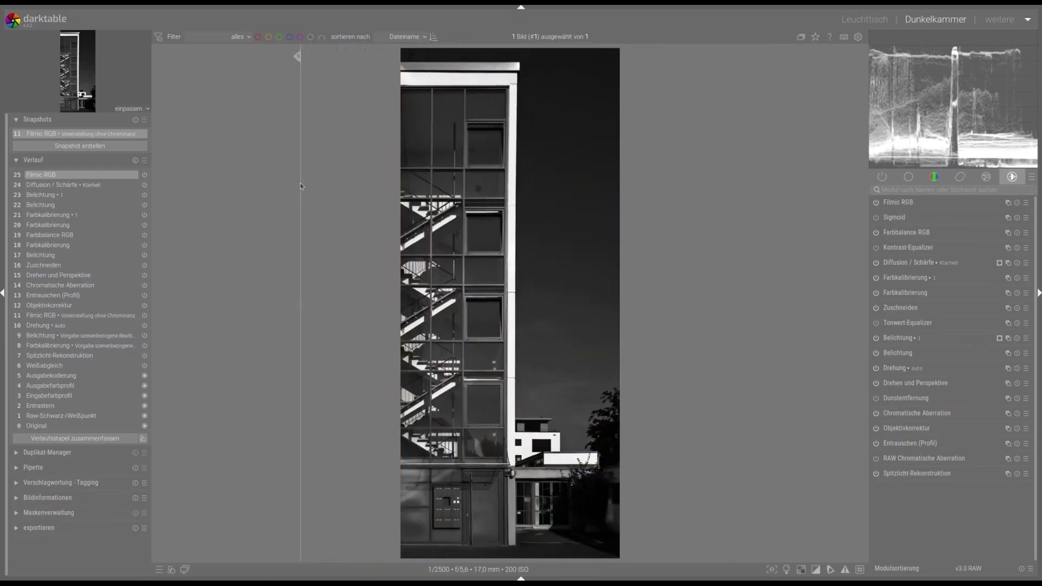